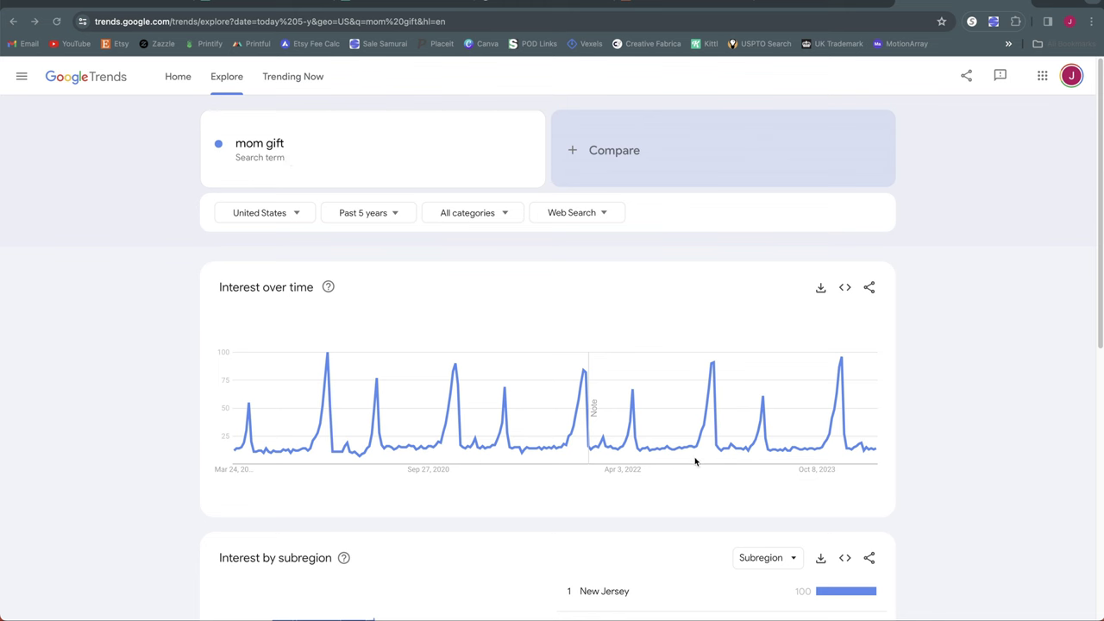
Step: Examine the seasonal peaks and low periods of the "mom gift" search term in the interest-over-time chart for the past five years
mouse_move(841, 428)
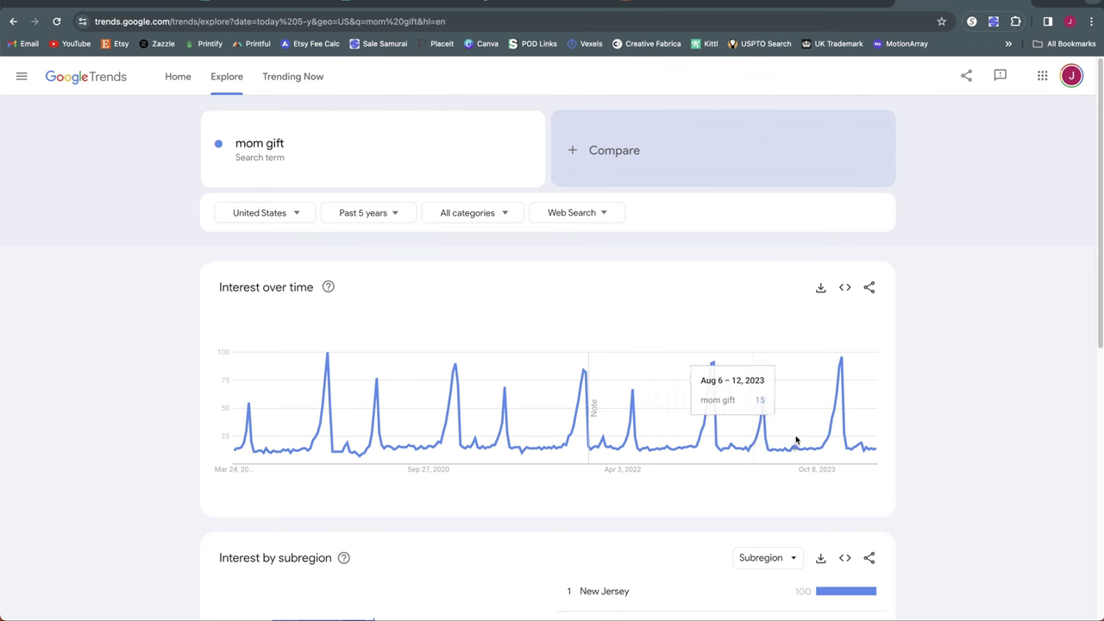
mouse_move(829, 438)
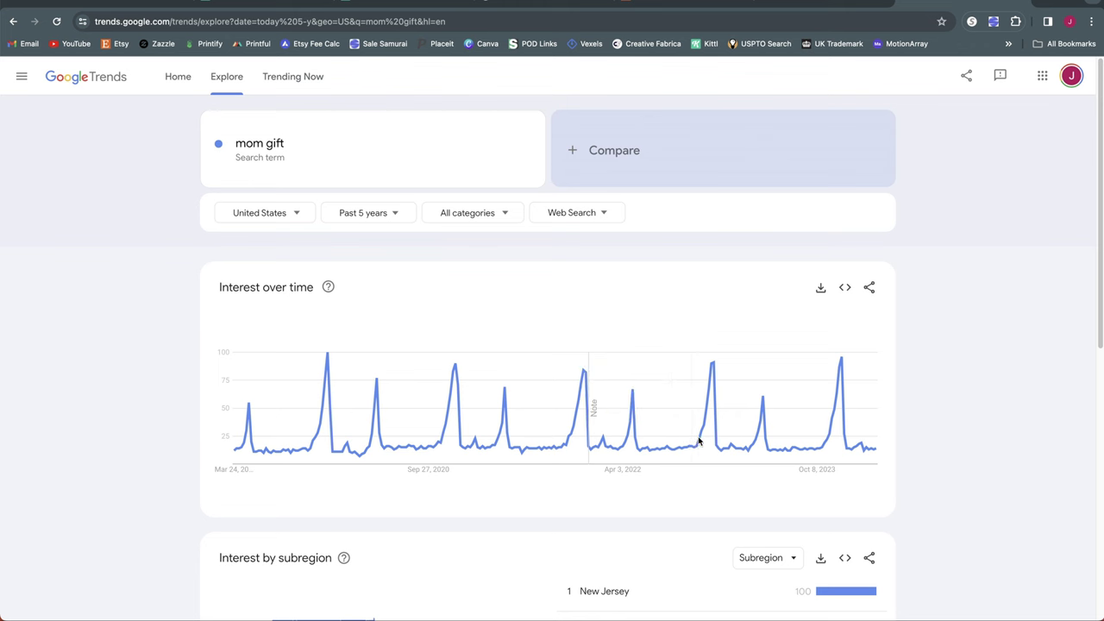
mouse_move(699, 441)
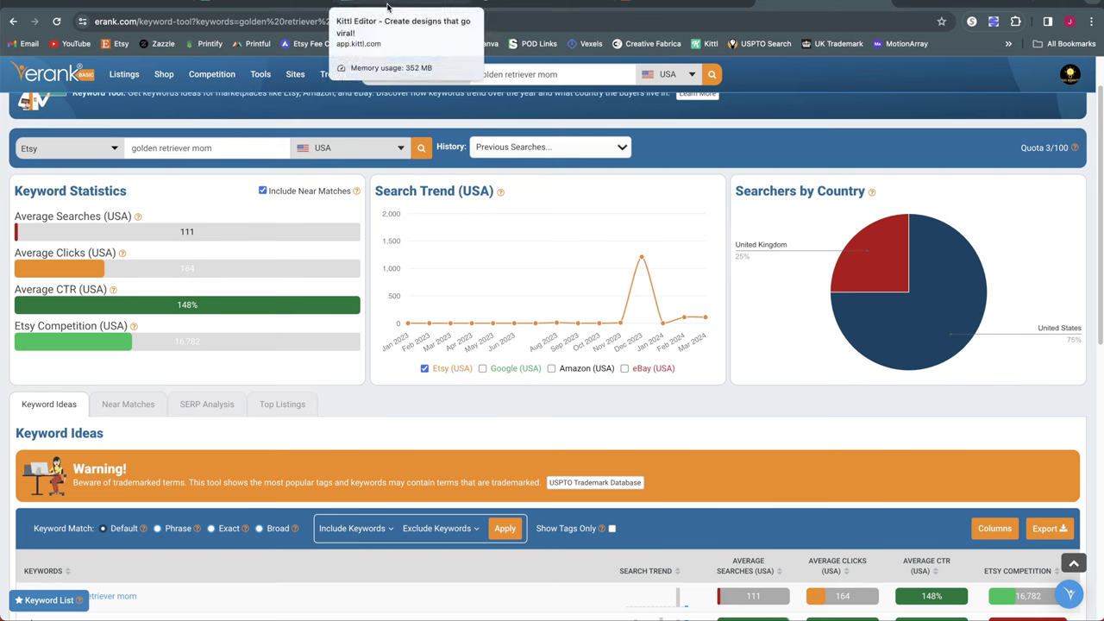
Step: Review the Etsy keyword statistics and USA search trend for "golden retriever mom" in eRank
scroll(328, 222, up, 1)
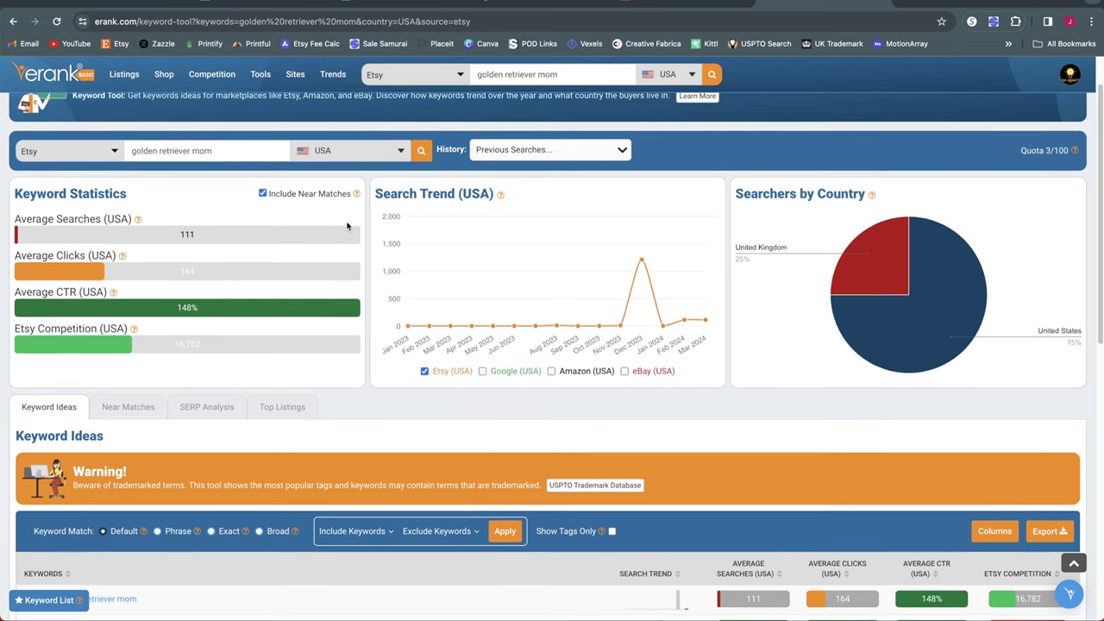
scroll(713, 188, up, 1)
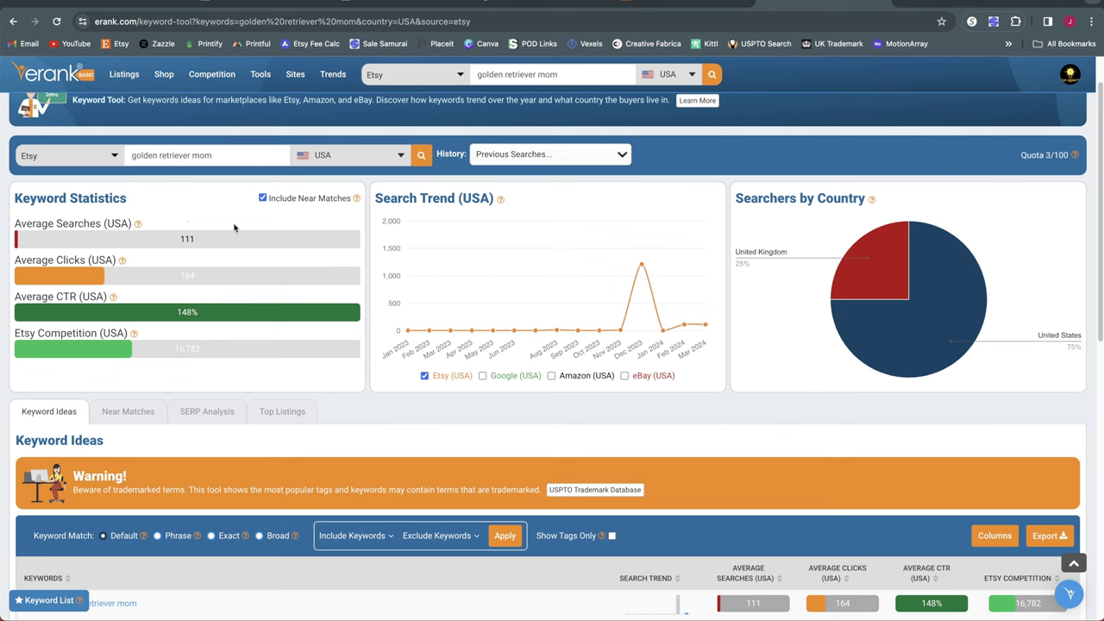
scroll(288, 256, down, 1)
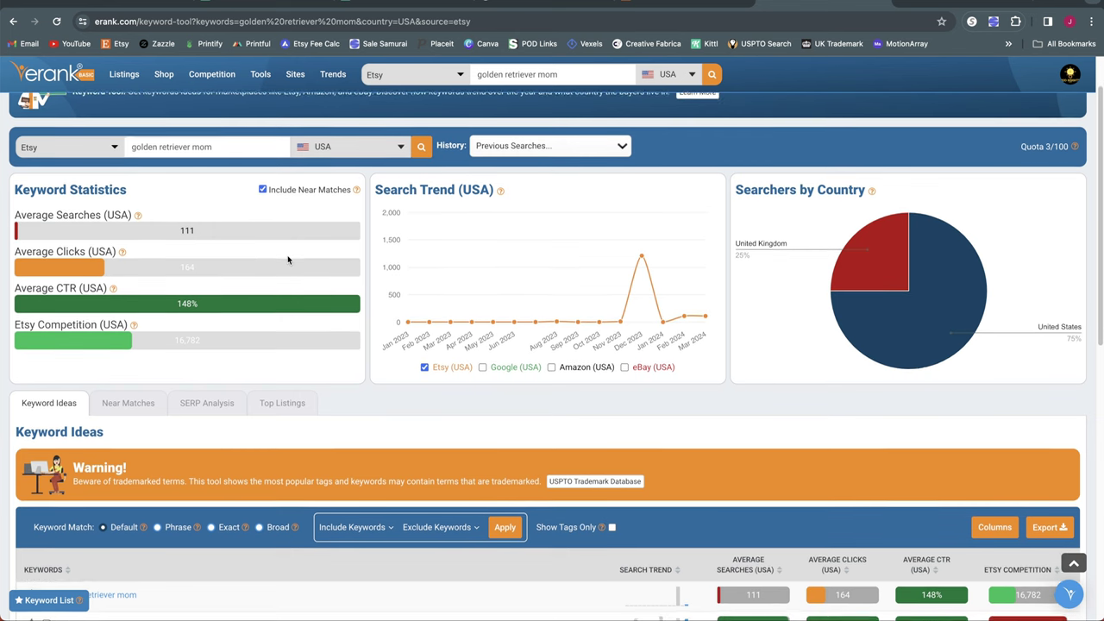
scroll(288, 259, down, 1)
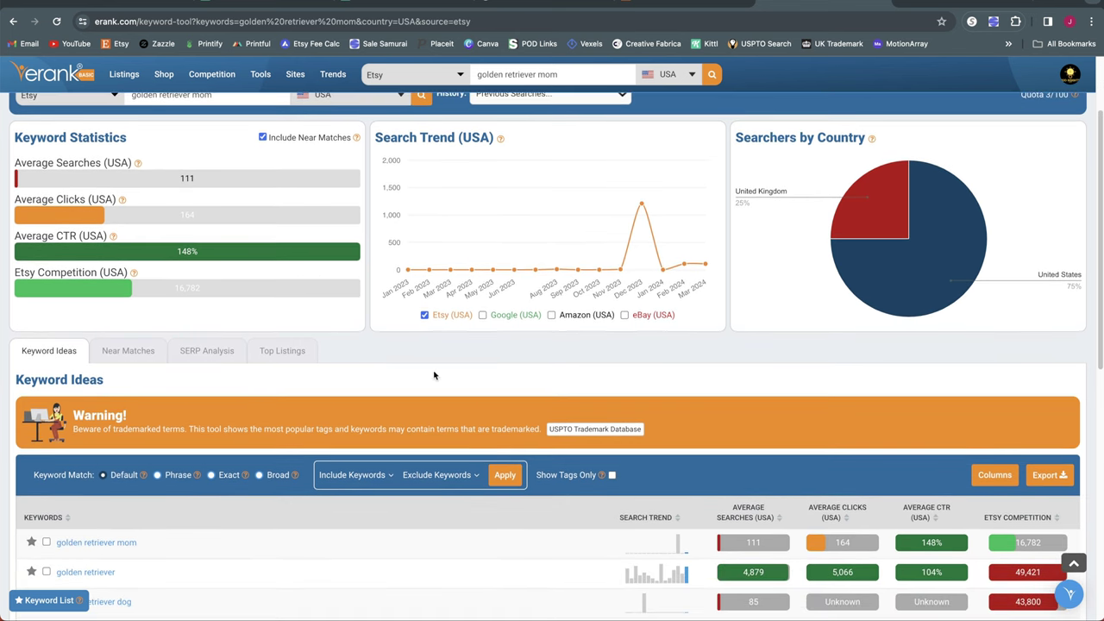
scroll(440, 384, up, 1)
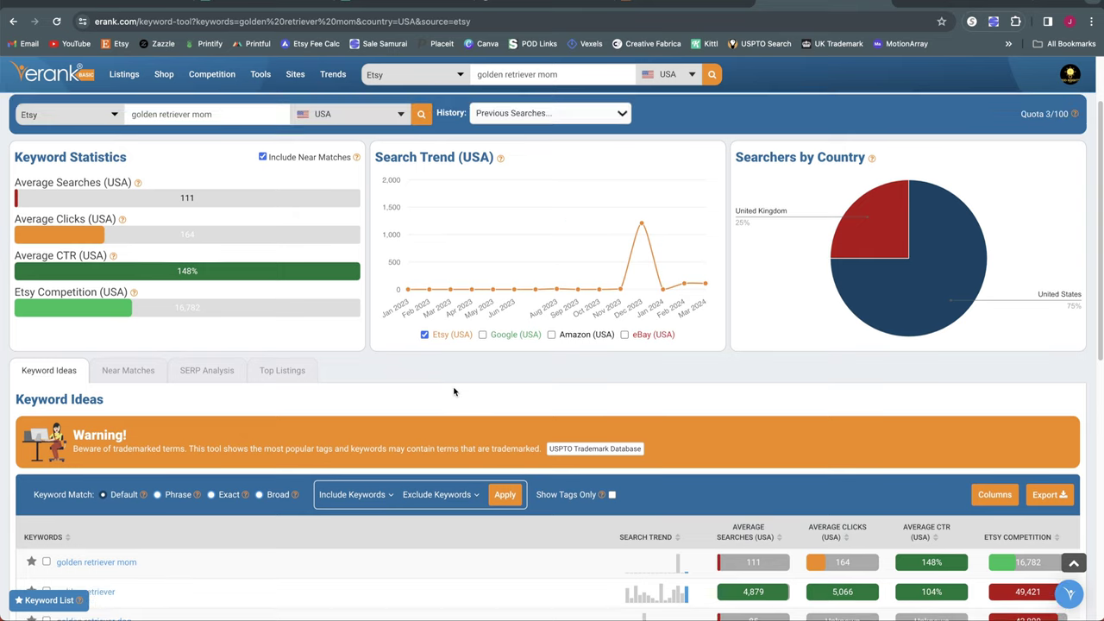
drag(205, 198, 178, 199)
click(200, 182)
Step: Check the Etsy competition for "golden retriever mom" and look through the related keyword ideas
scroll(207, 207, down, 1)
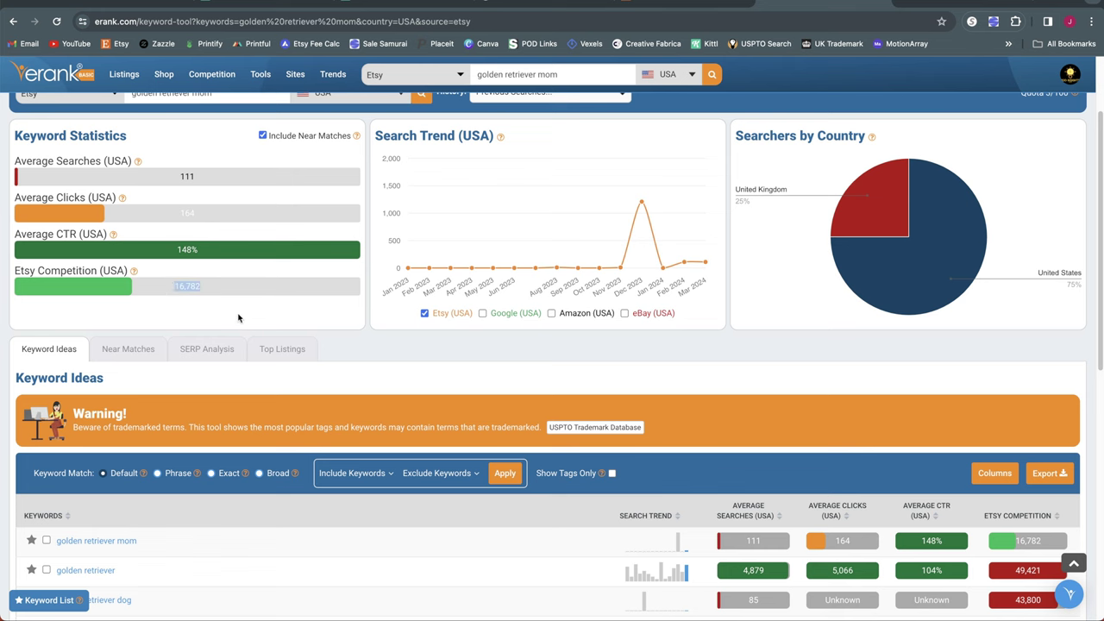
scroll(537, 385, down, 2)
scroll(533, 385, down, 3)
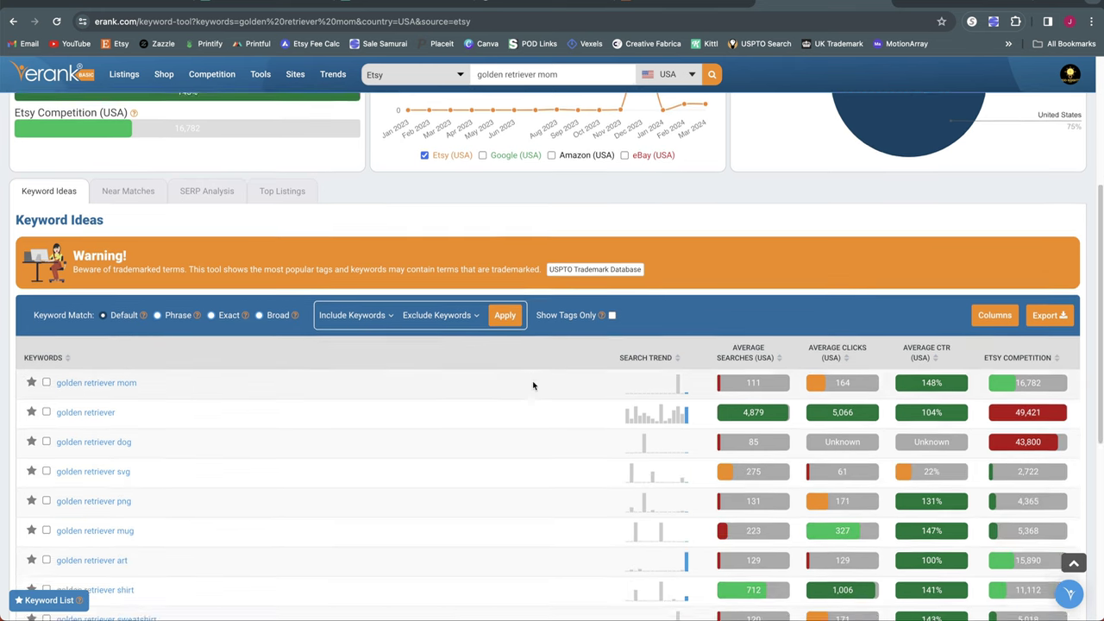
scroll(532, 385, down, 4)
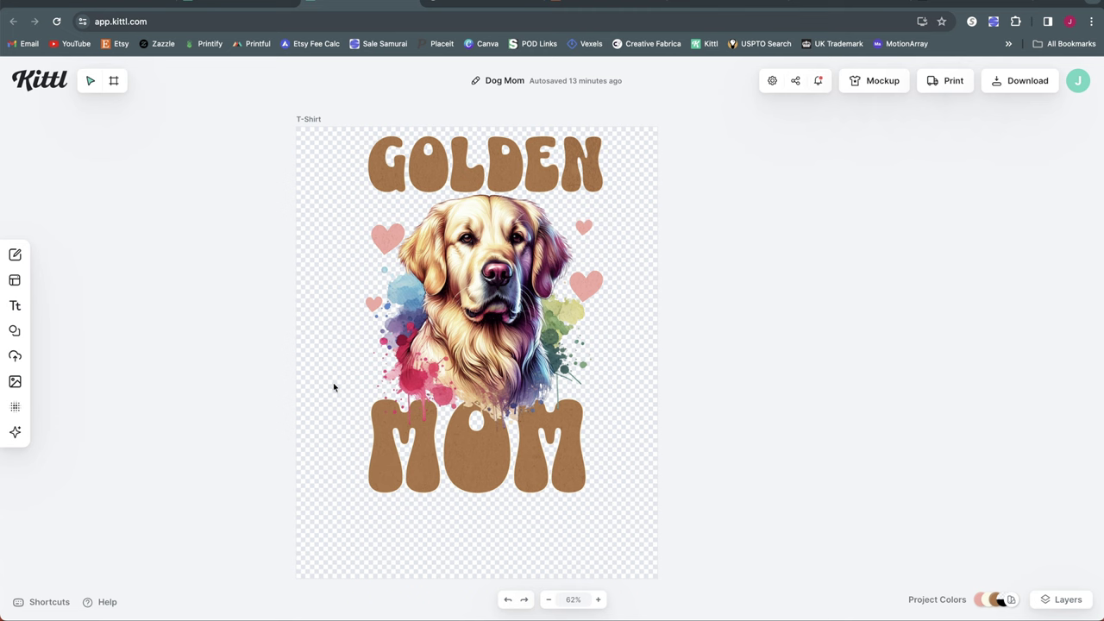
Step: Open the Kittl AI image generator and look through its image, clipart, vector and pattern styles
mouse_move(14, 289)
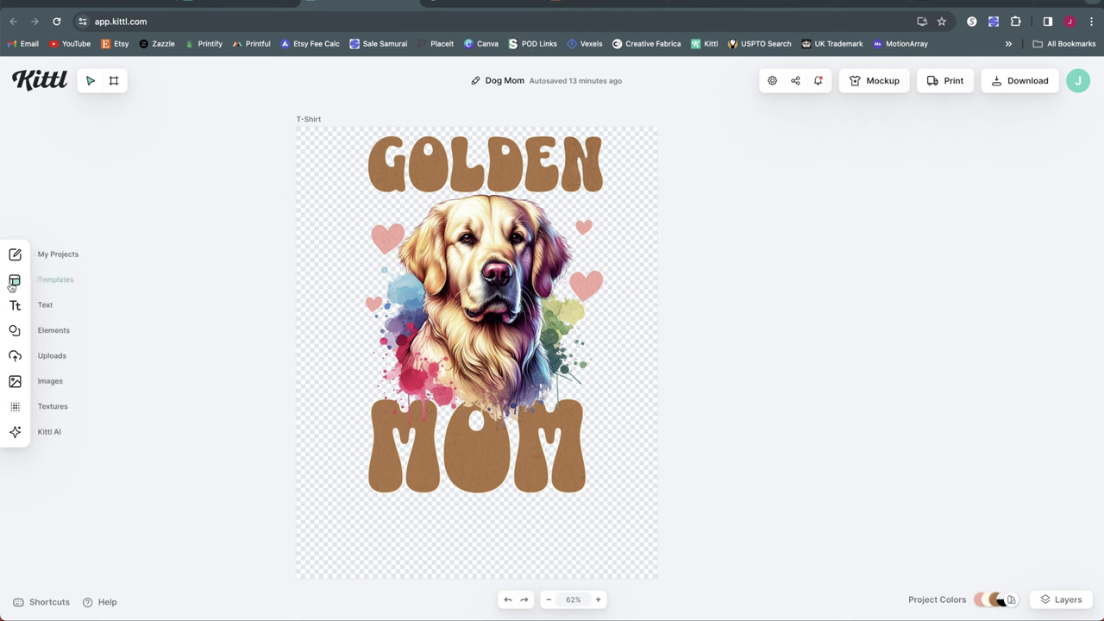
click(50, 434)
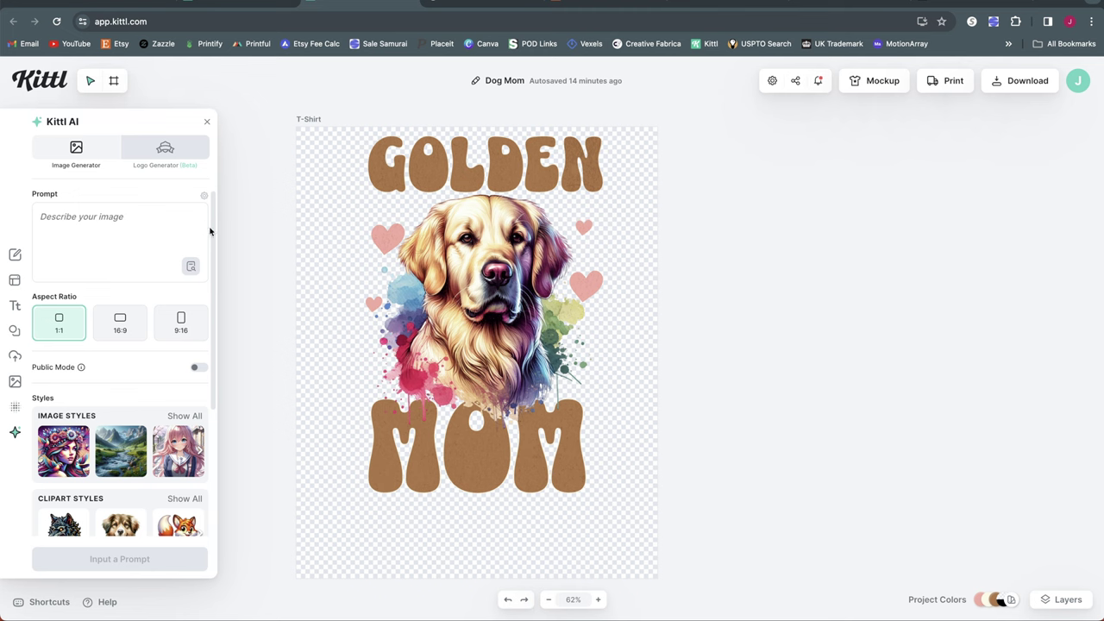
scroll(158, 316, down, 5)
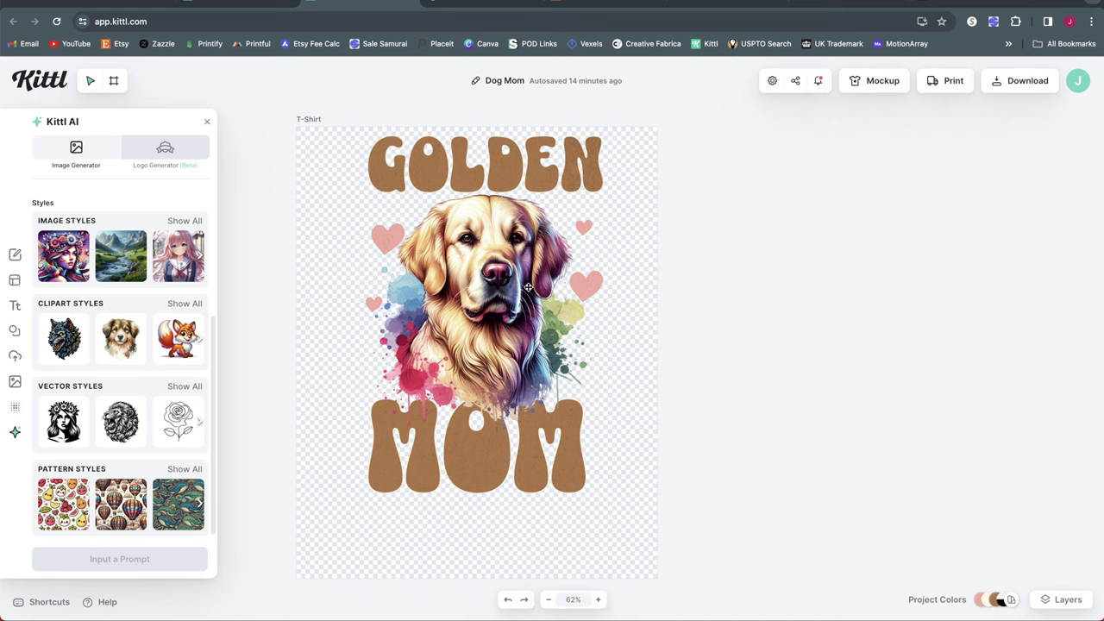
Step: Inspect the Golden Mom T-shirt design up close and select its artwork
click(597, 600)
click(598, 601)
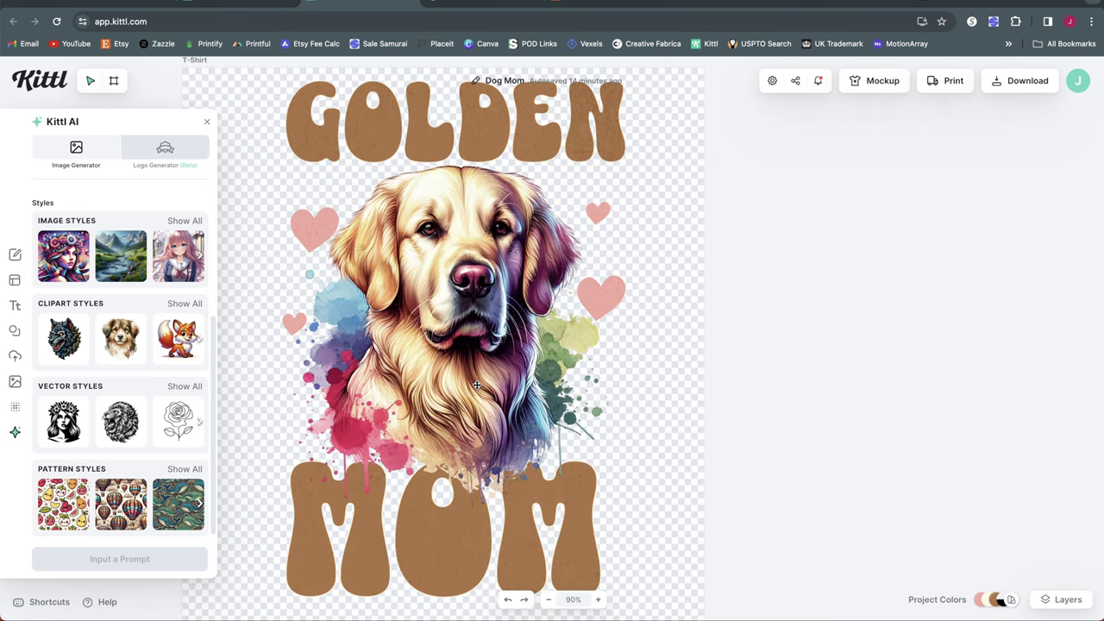
click(549, 600)
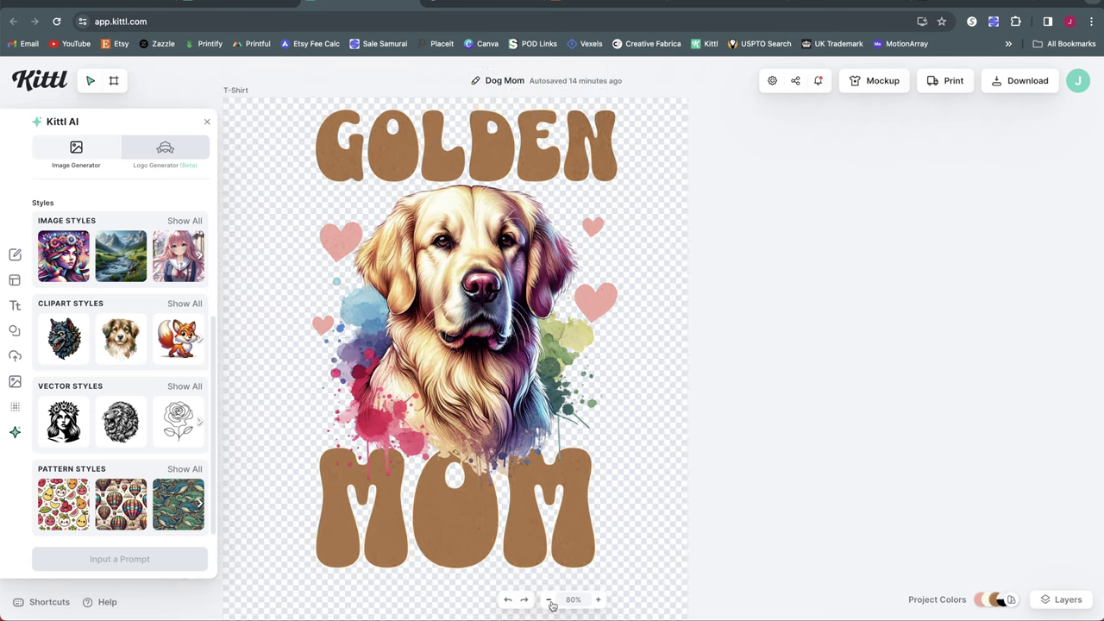
click(548, 599)
click(538, 234)
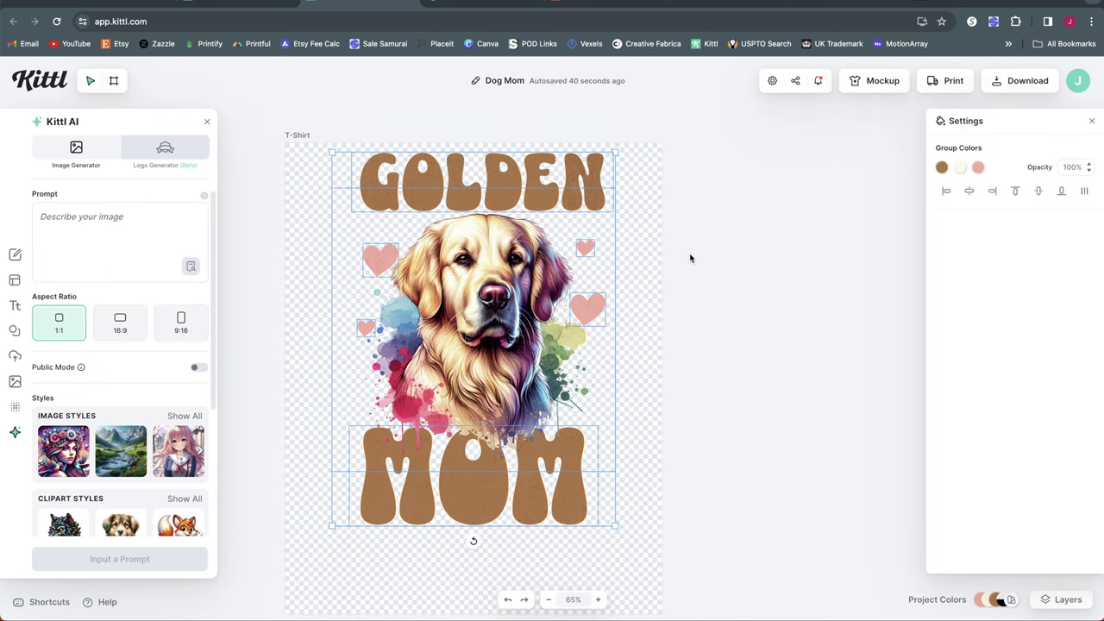
Step: Switch to Creative Fabrica, filter the "golden retriever mom" results to the Print On Demand license, and browse the designs
click(479, 7)
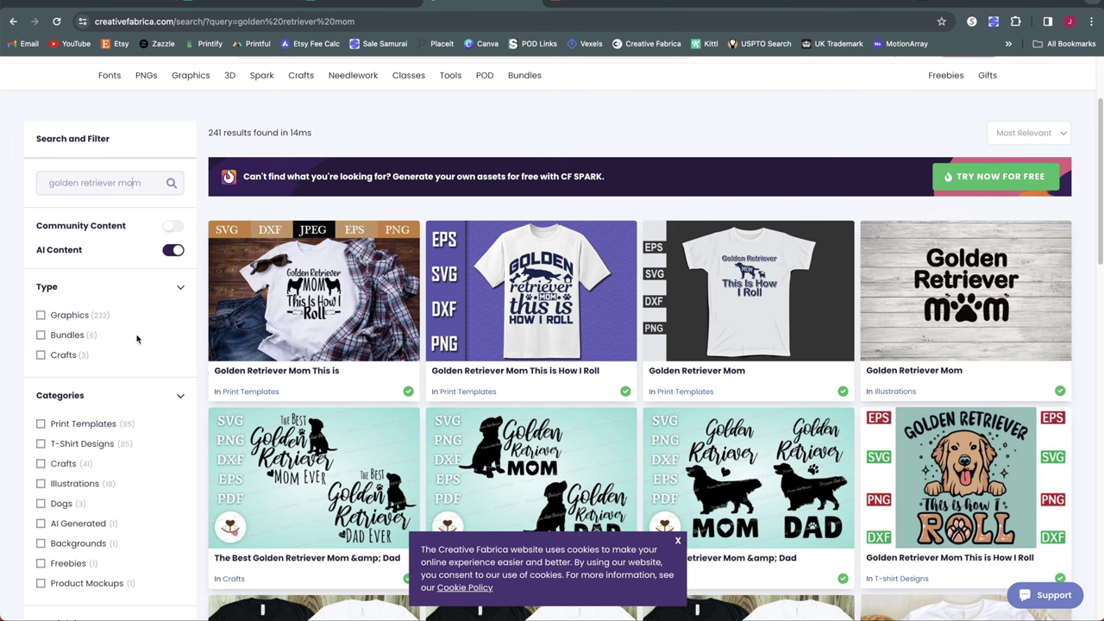
scroll(138, 336, down, 3)
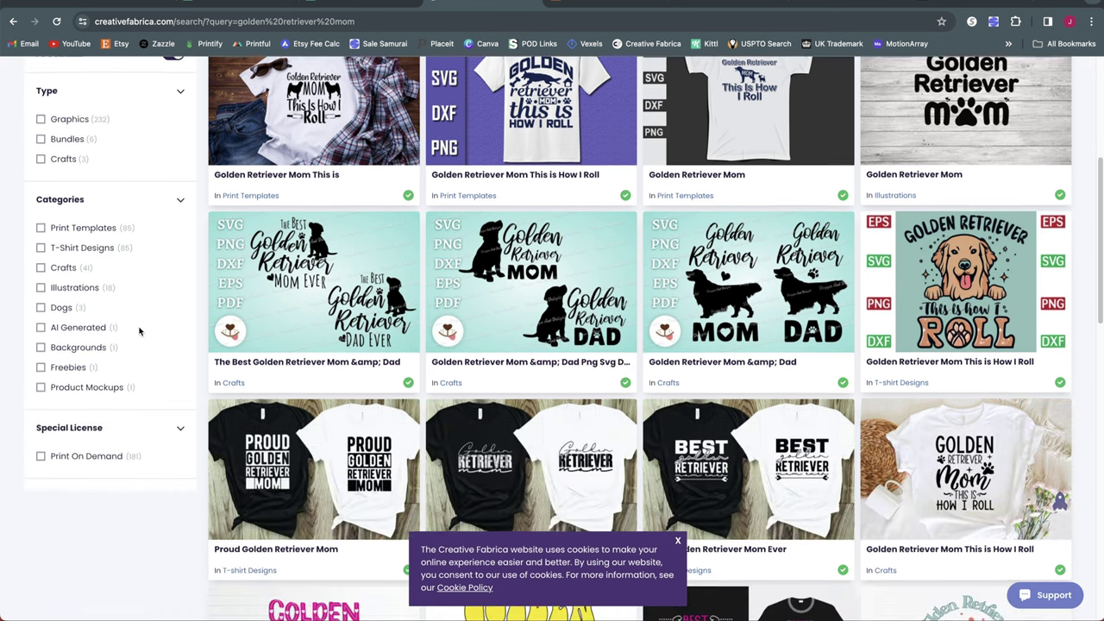
click(73, 463)
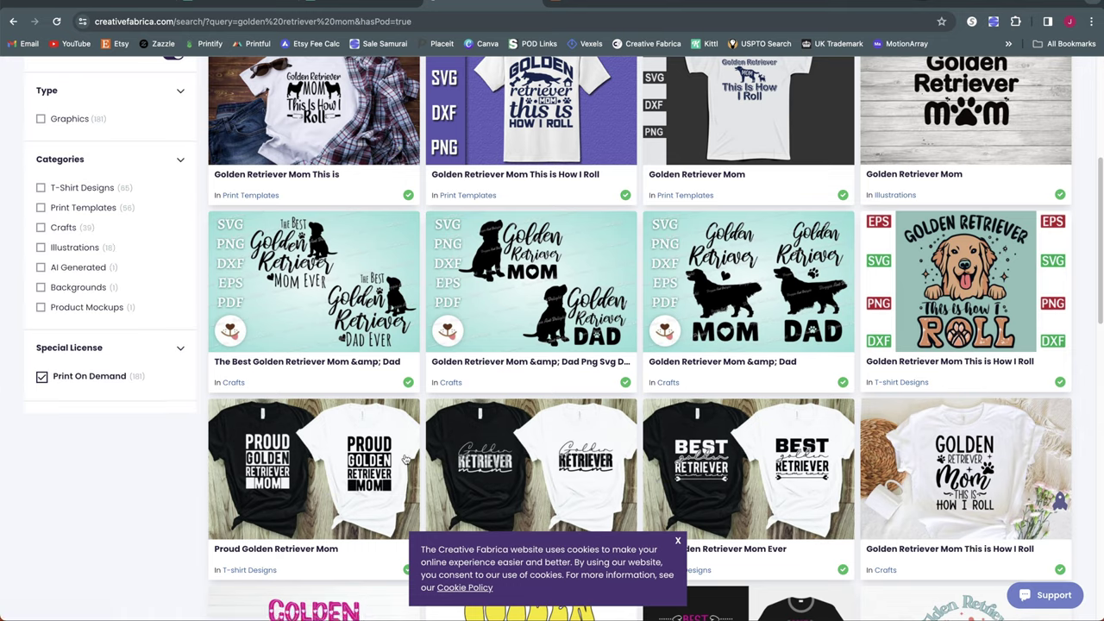
scroll(405, 459, up, 2)
scroll(405, 459, up, 1)
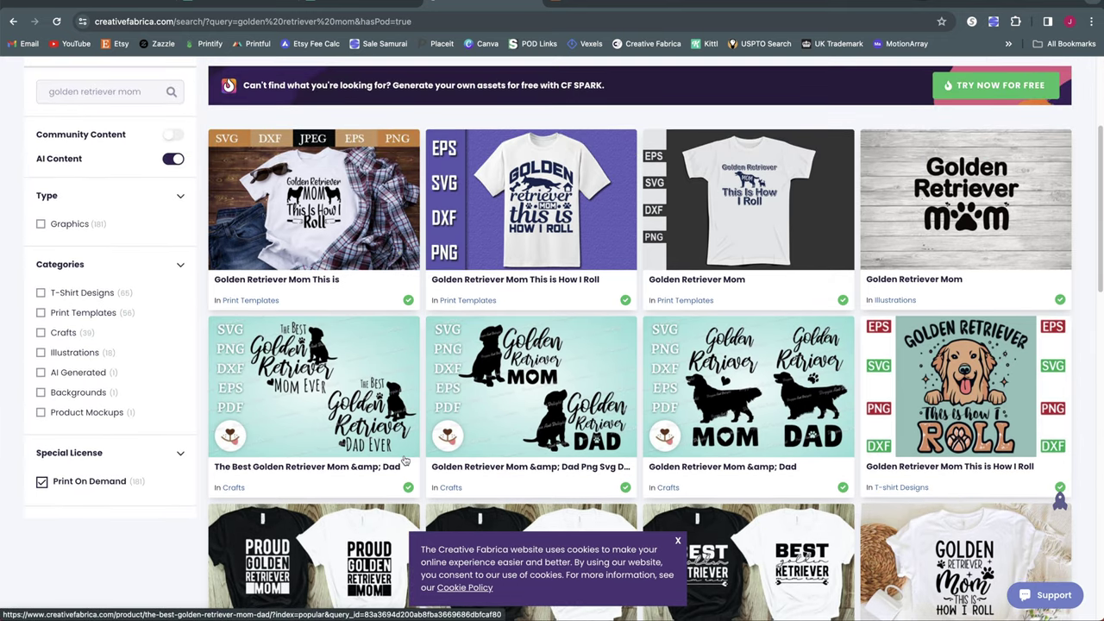
scroll(575, 345, down, 2)
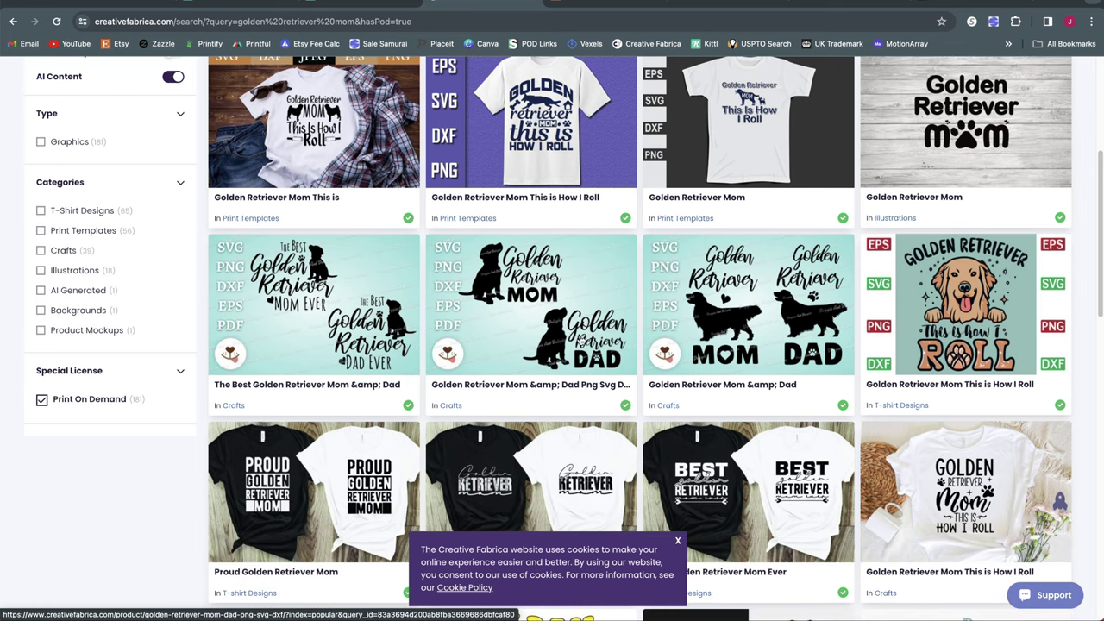
scroll(564, 303, down, 1)
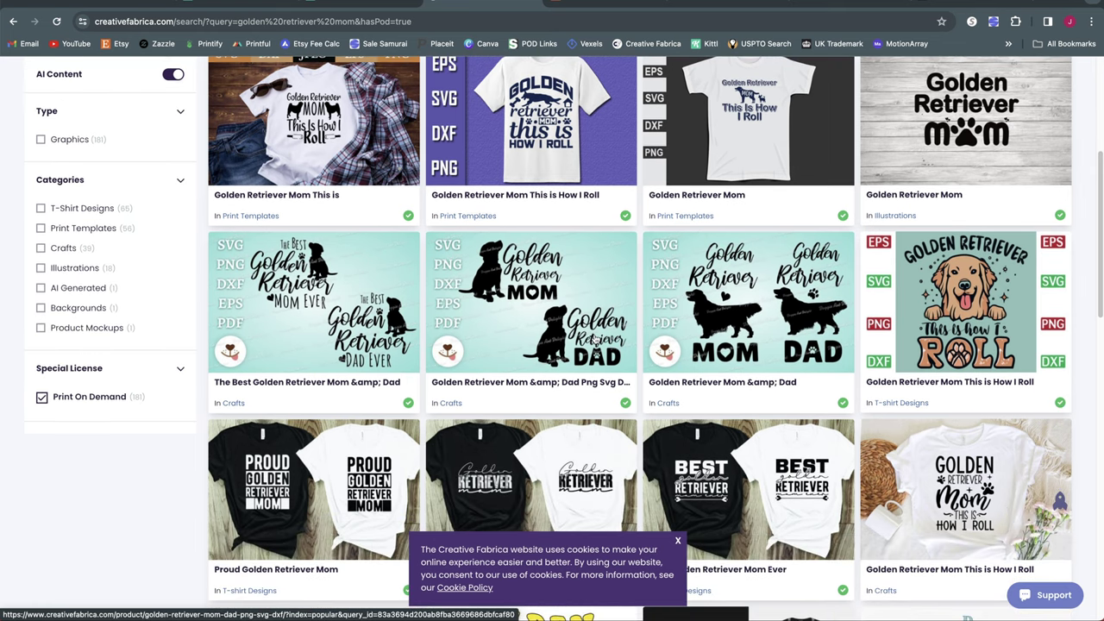
scroll(593, 339, down, 1)
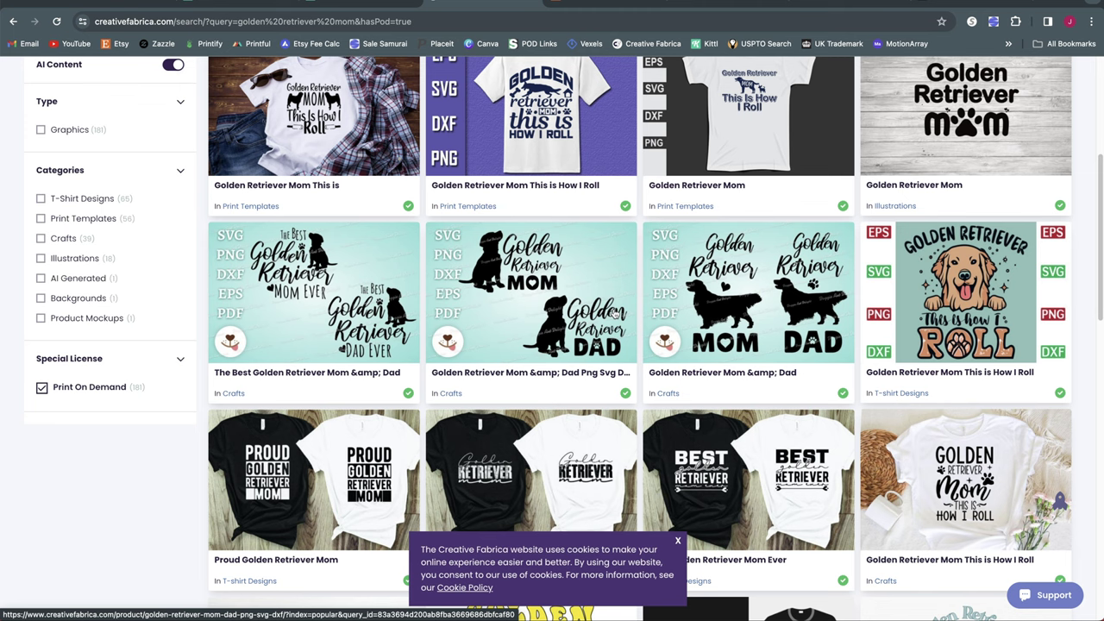
Step: Broaden the Creative Fabrica search to "golden retriever" and browse the clipart and design results
scroll(614, 312, up, 3)
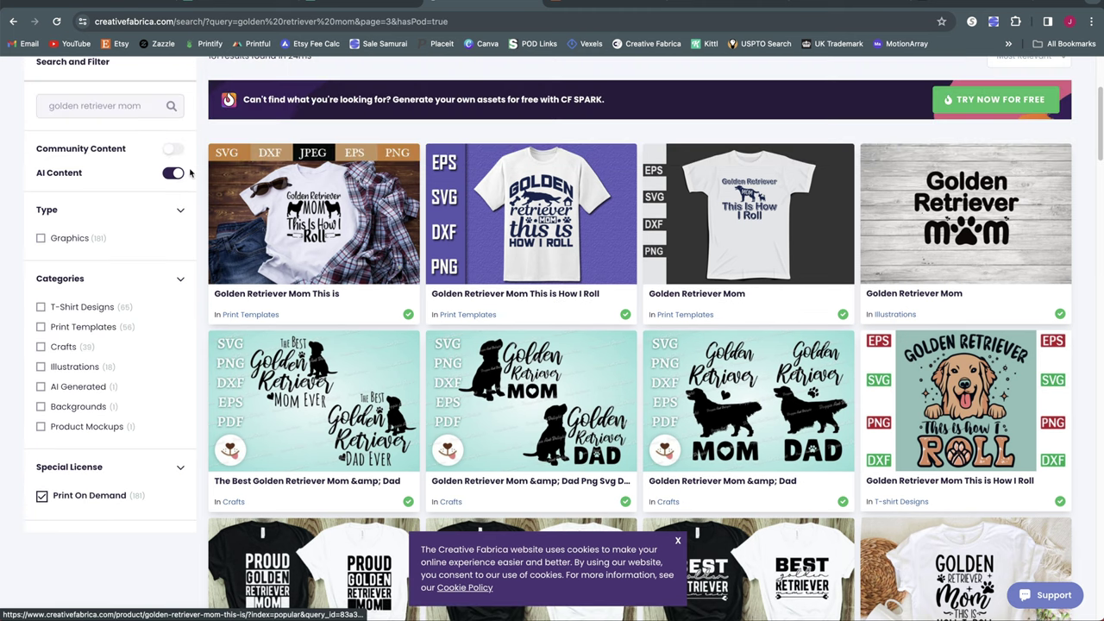
drag(145, 105, 119, 105)
key(BackSpace)
key(Return)
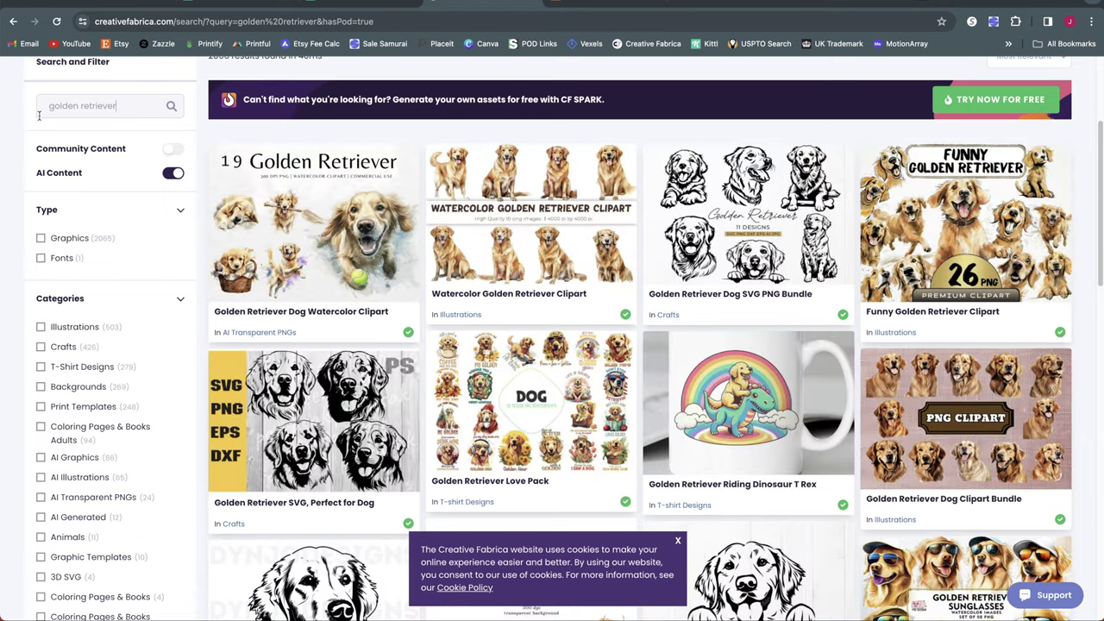
scroll(947, 345, down, 1)
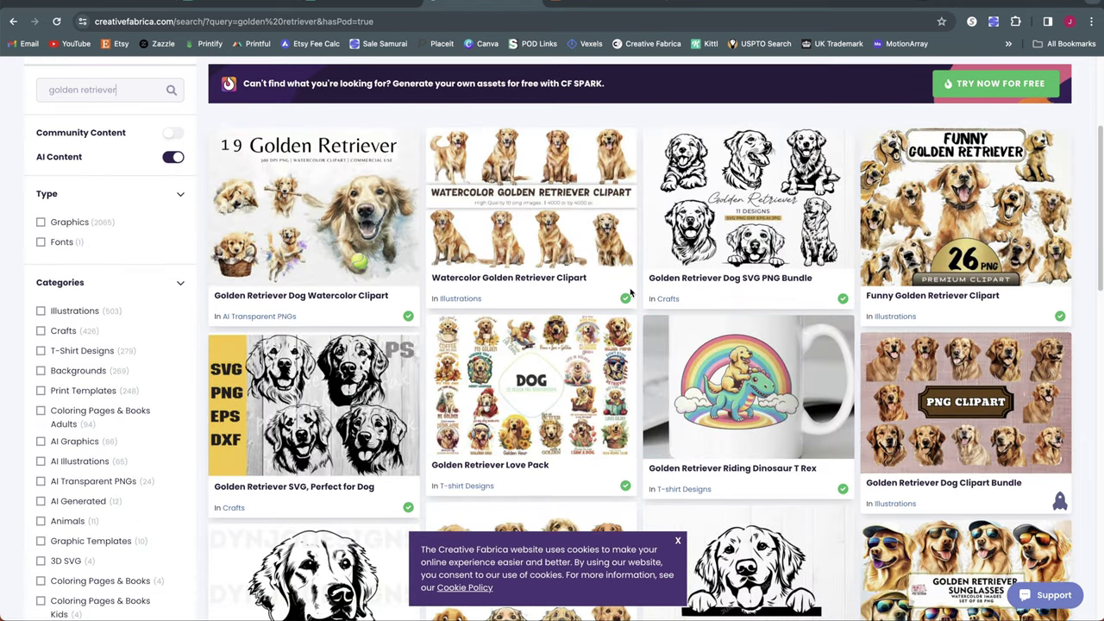
scroll(631, 294, down, 1)
scroll(744, 464, down, 10)
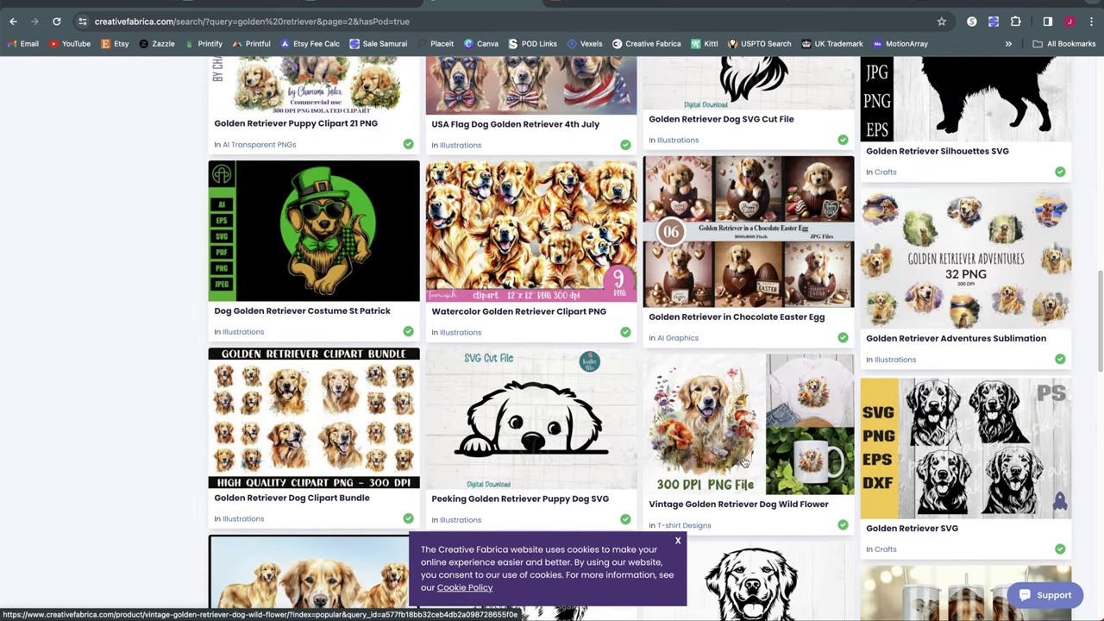
scroll(744, 463, down, 3)
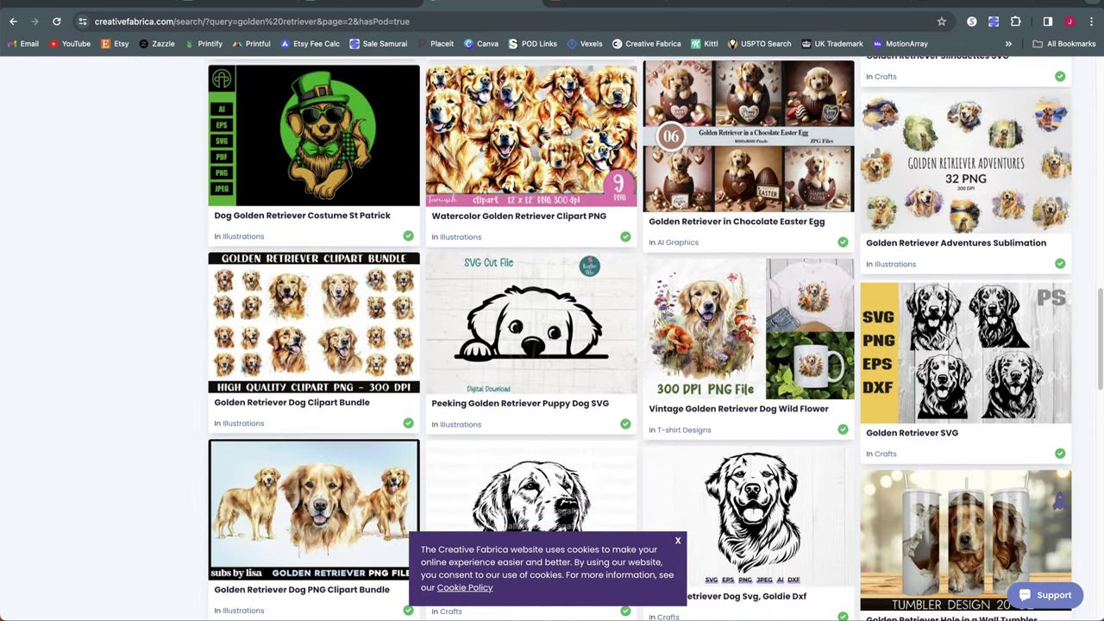
scroll(743, 464, down, 3)
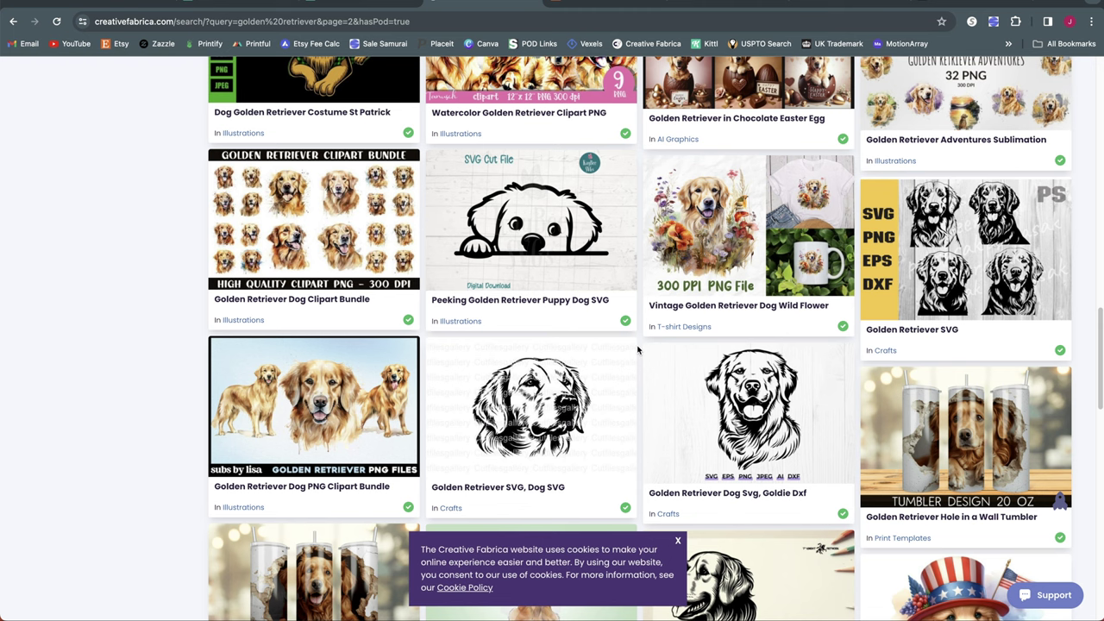
Step: Switch to the Forbes Advisor article on the 20 most popular dog breeds and read the breed ranking table
key(ctrl+Tab)
scroll(533, 356, down, 1)
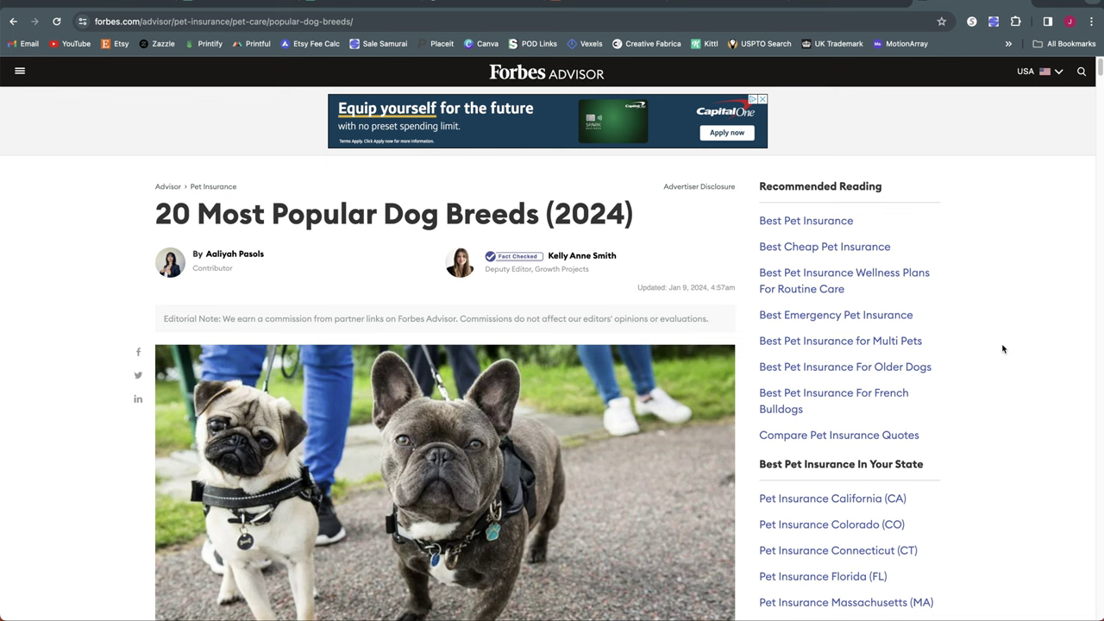
scroll(1003, 348, down, 5)
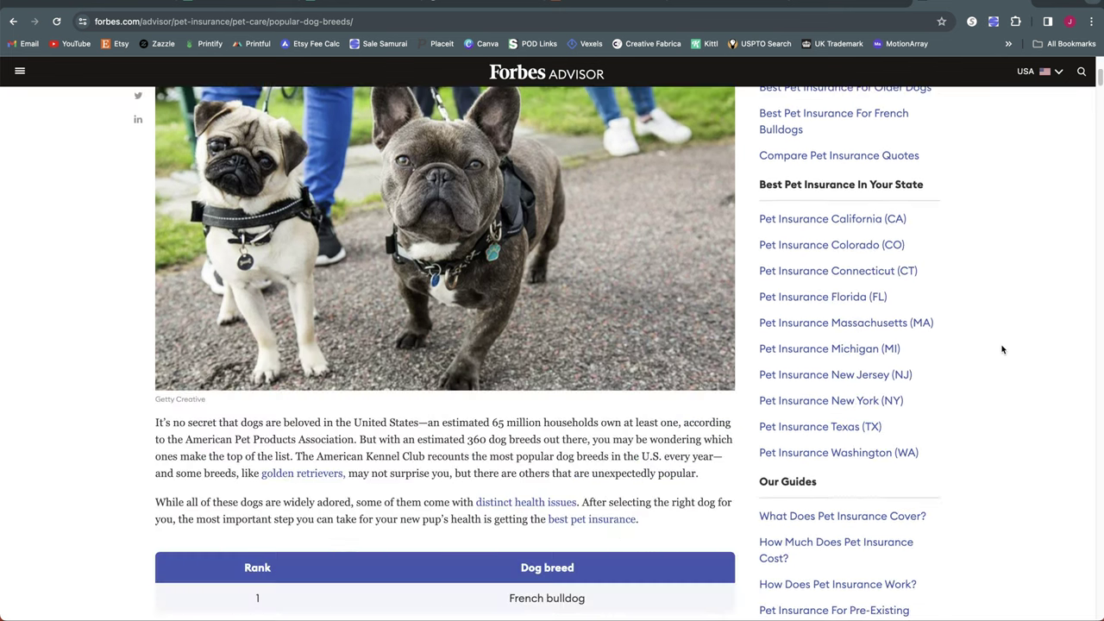
scroll(1002, 349, down, 5)
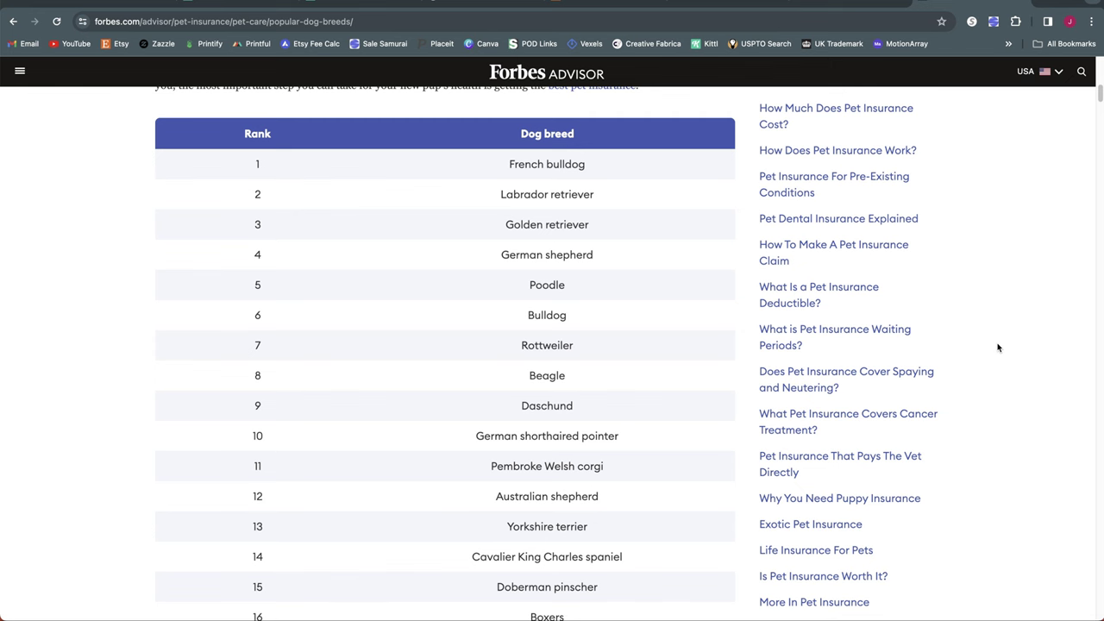
scroll(756, 272, down, 1)
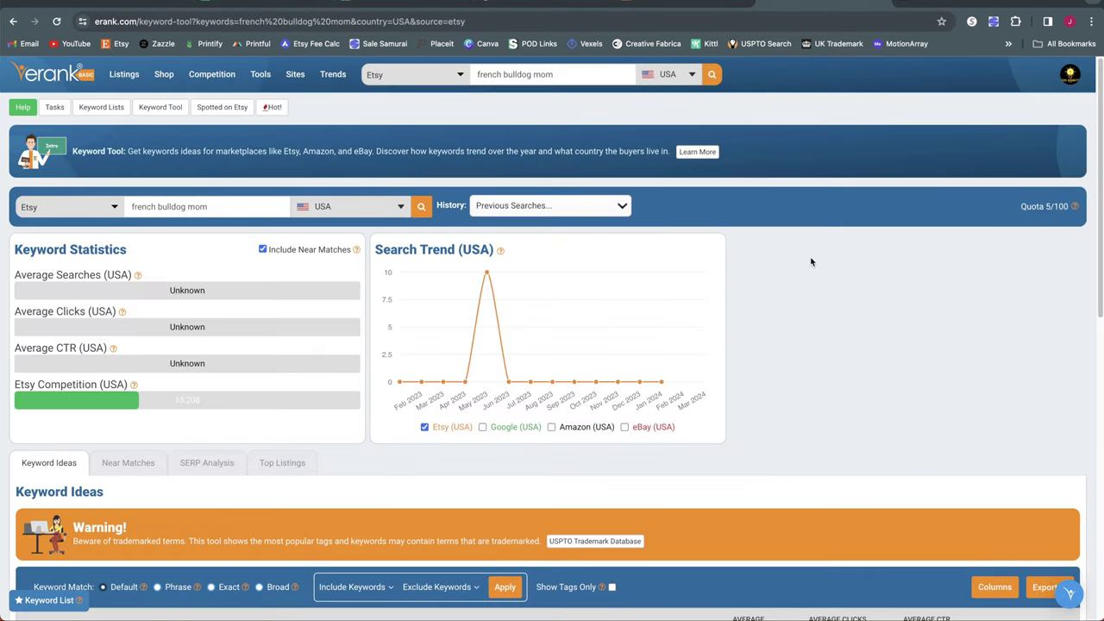
Step: Switch to eRank and review the Etsy keyword statistics, search trend and keyword ideas for "french bulldog mom"
scroll(811, 262, down, 3)
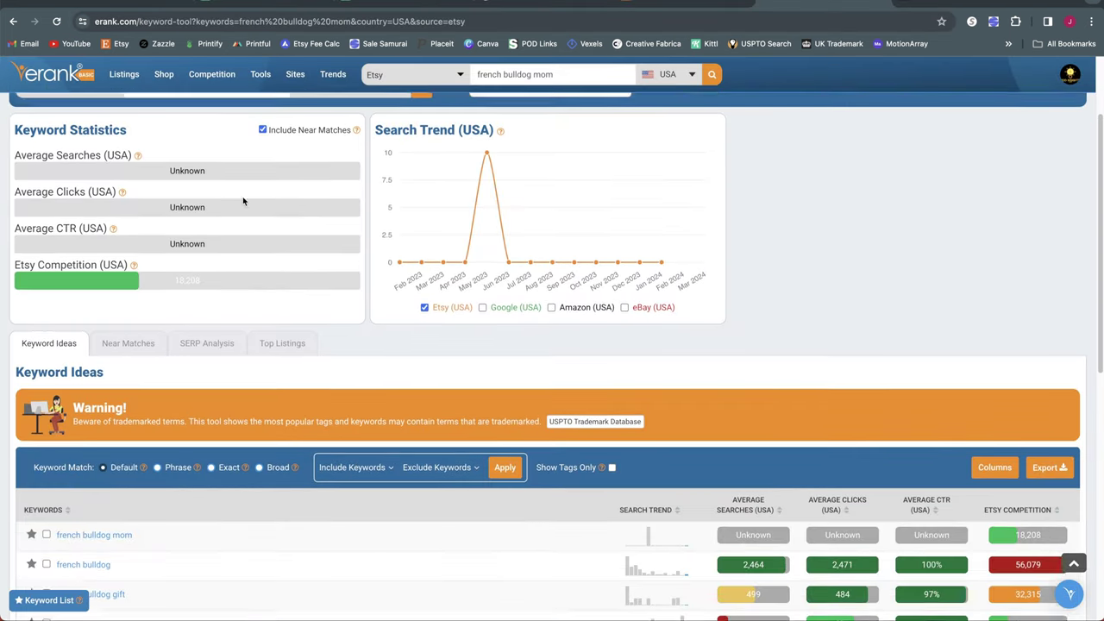
scroll(244, 201, up, 1)
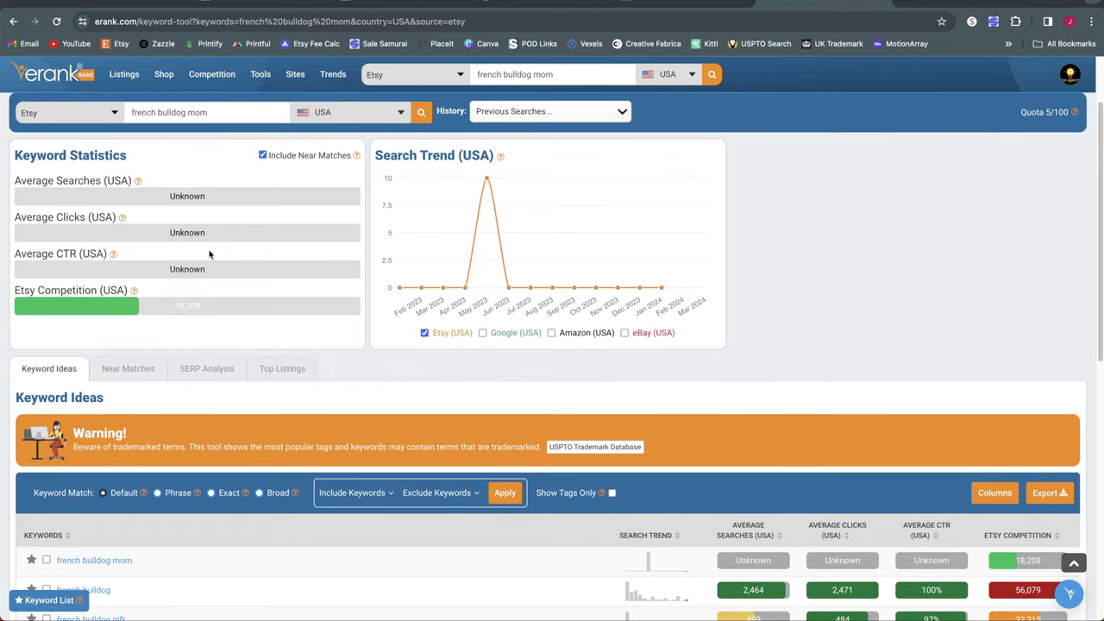
scroll(208, 253, up, 1)
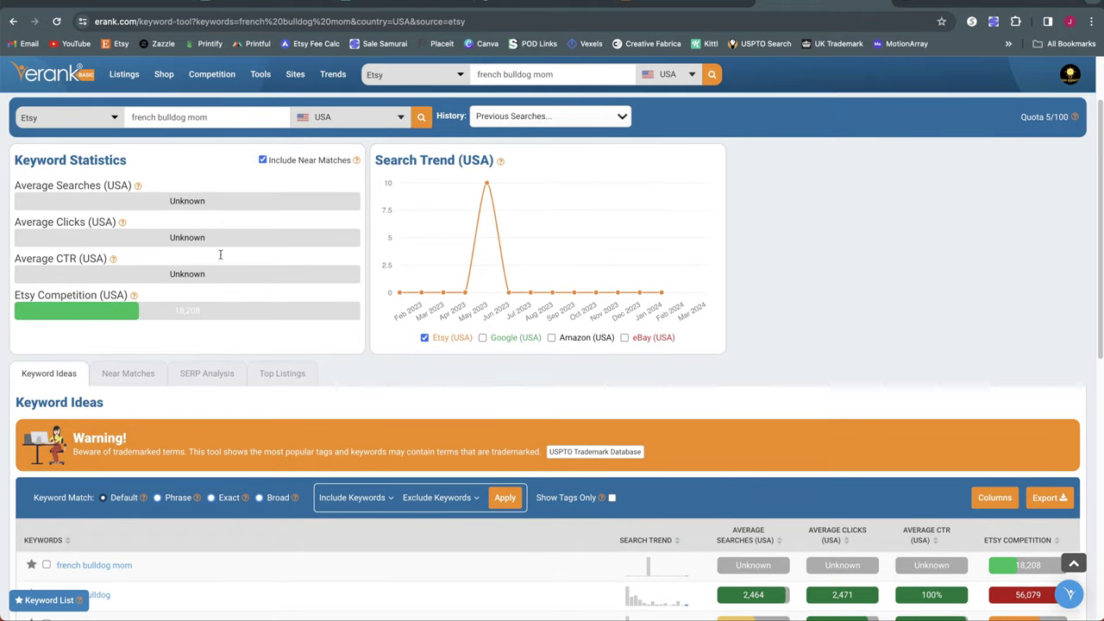
scroll(237, 346, down, 3)
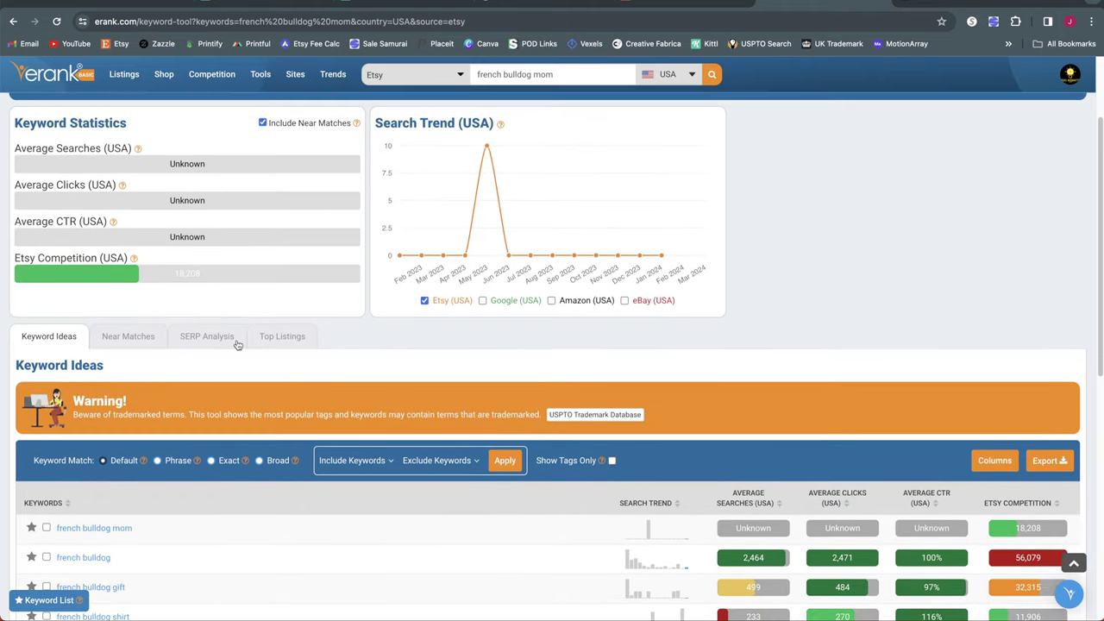
scroll(237, 346, down, 4)
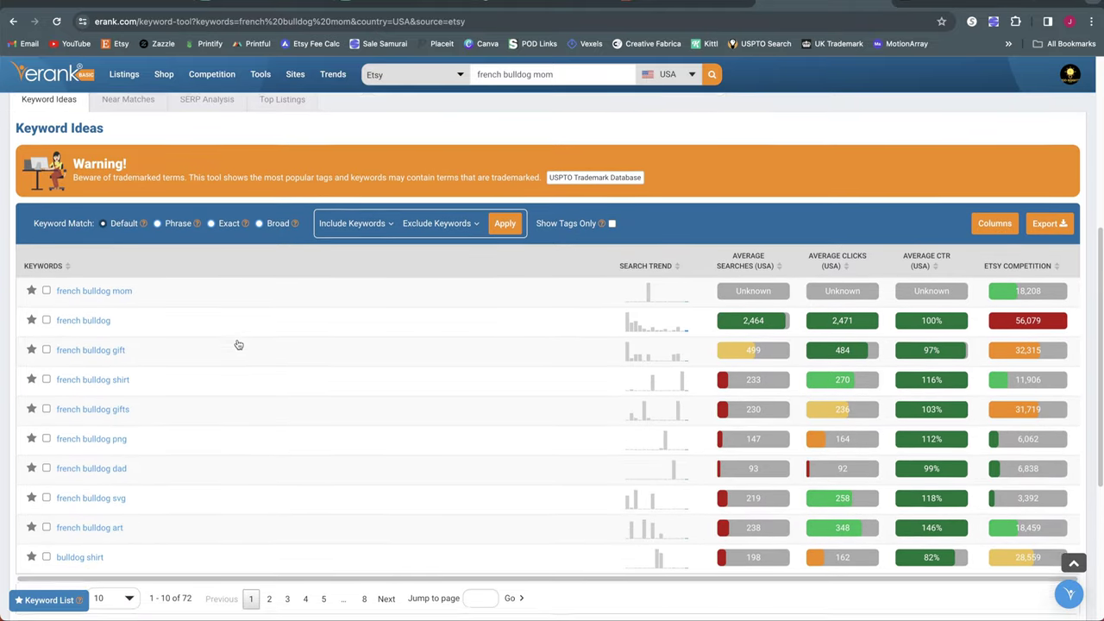
scroll(238, 345, down, 1)
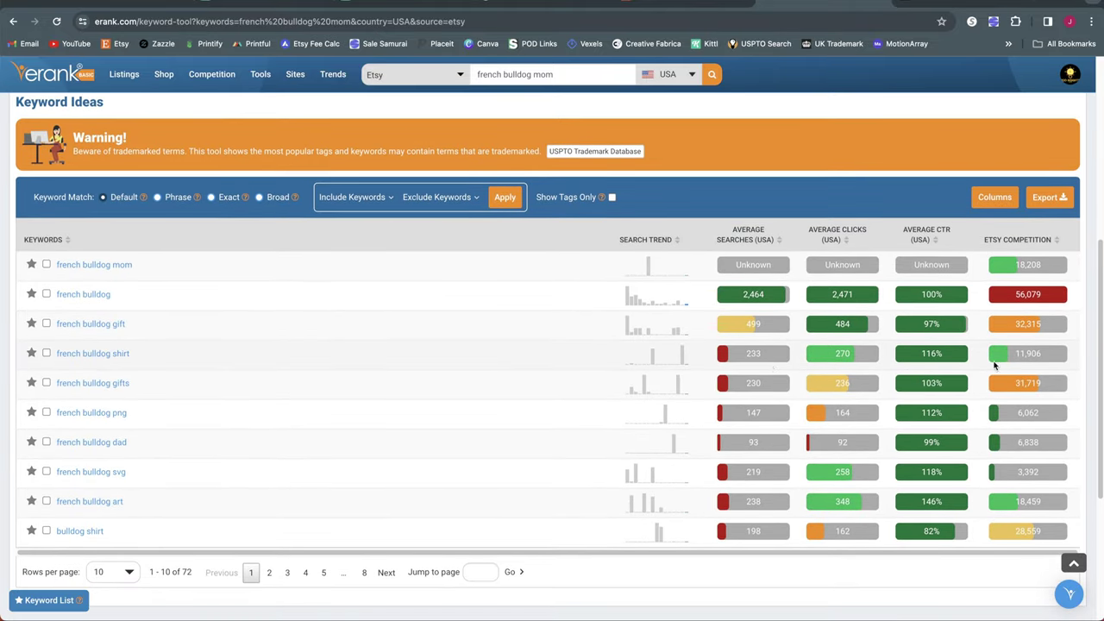
scroll(1002, 365, down, 1)
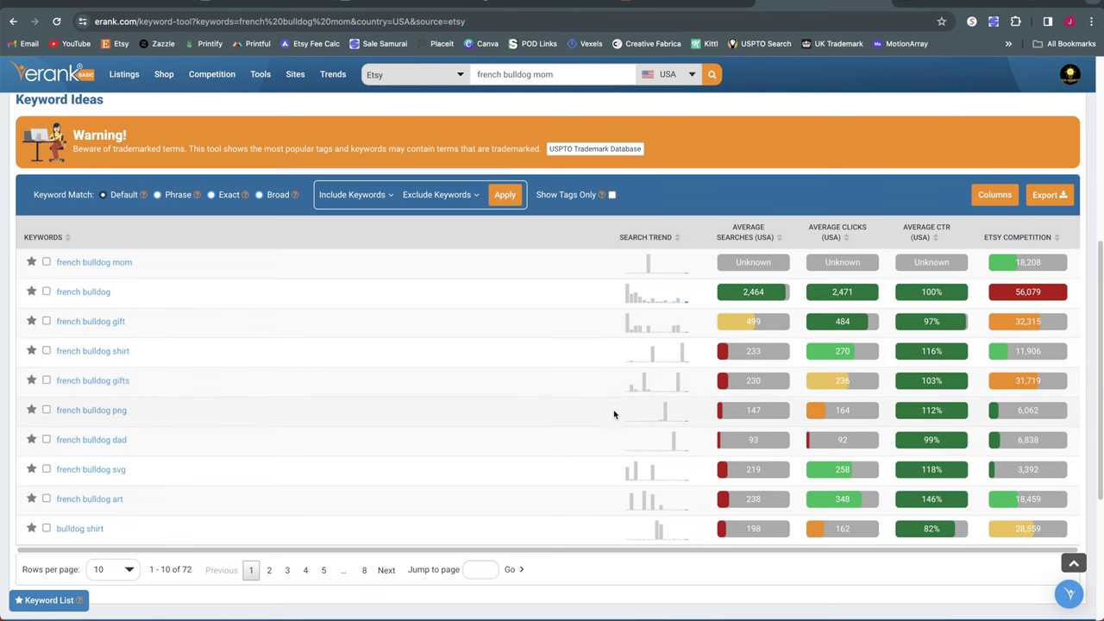
scroll(613, 414, up, 2)
scroll(613, 410, up, 3)
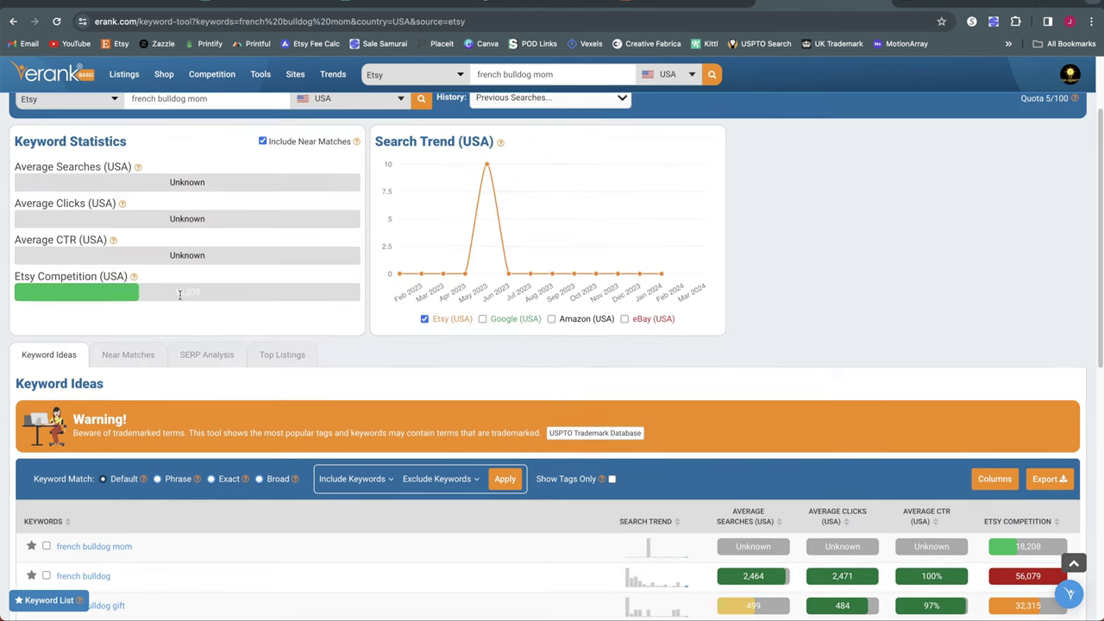
scroll(246, 322, up, 2)
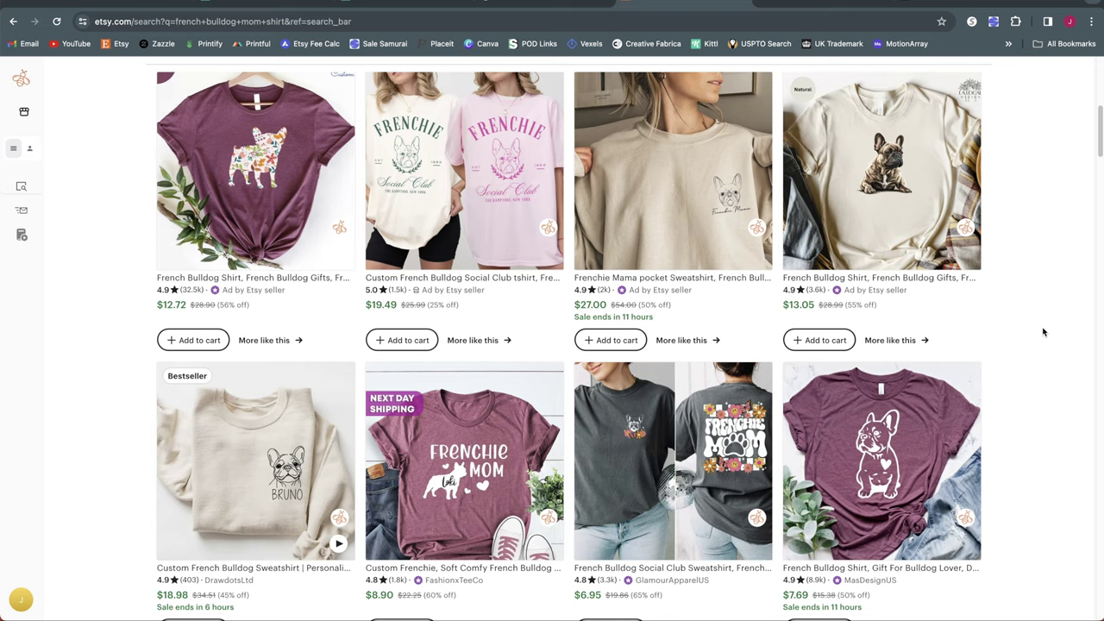
Step: Switch to Etsy and browse the "french bulldog mom shirt" search results for design ideas
scroll(1043, 332, down, 1)
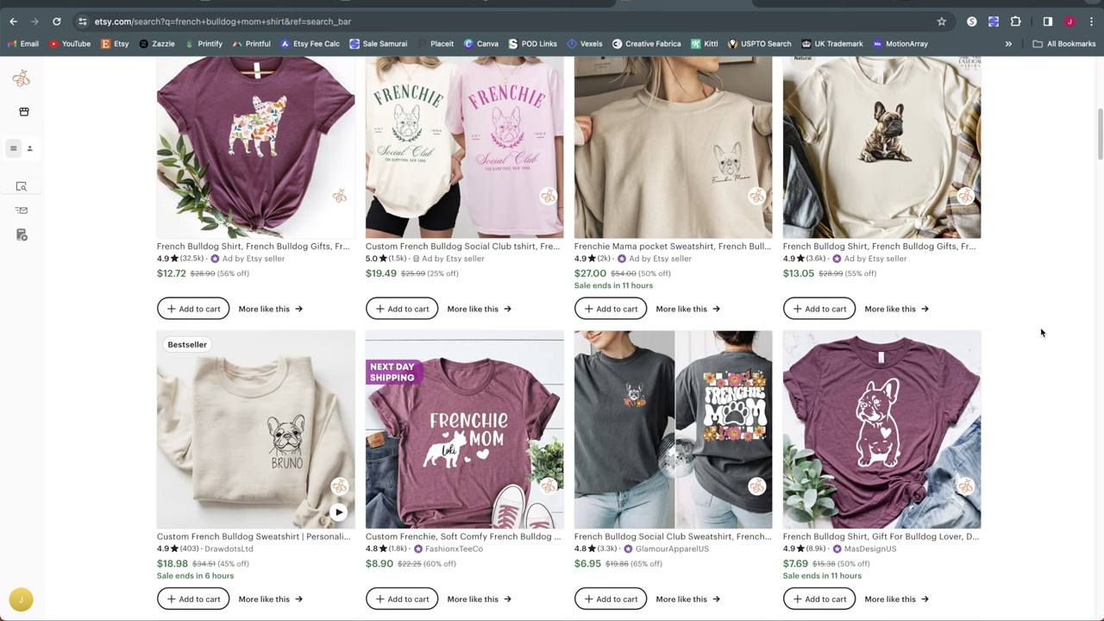
scroll(1041, 333, down, 5)
scroll(1041, 332, down, 1)
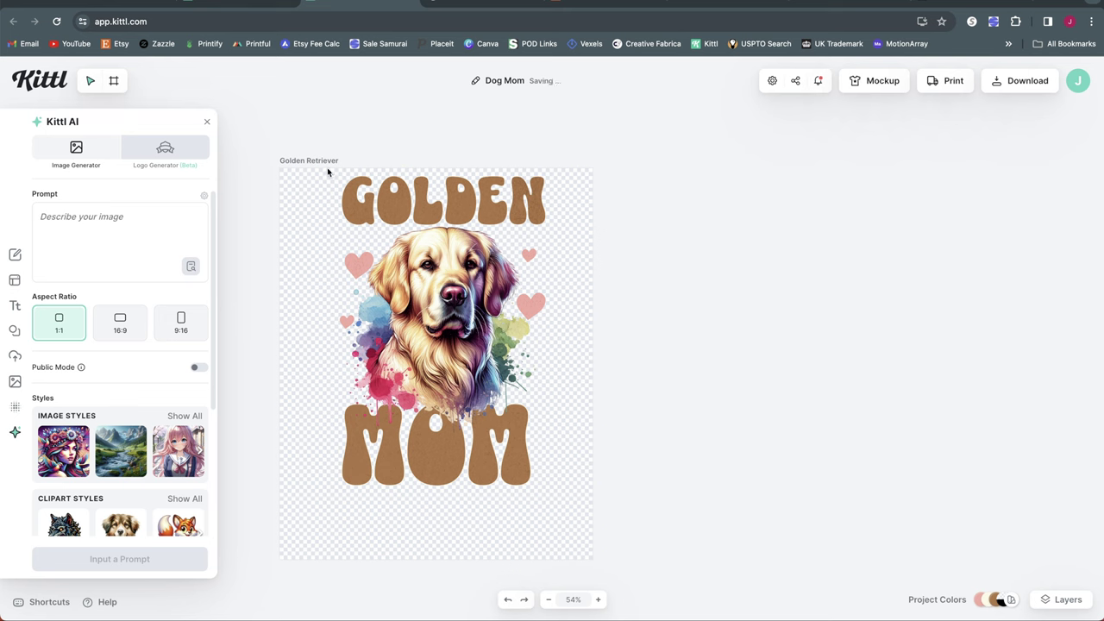
Step: Switch to the Dog Mom project in Kittl, duplicate the Golden Retriever artboard and align the copy beside the original
click(329, 162)
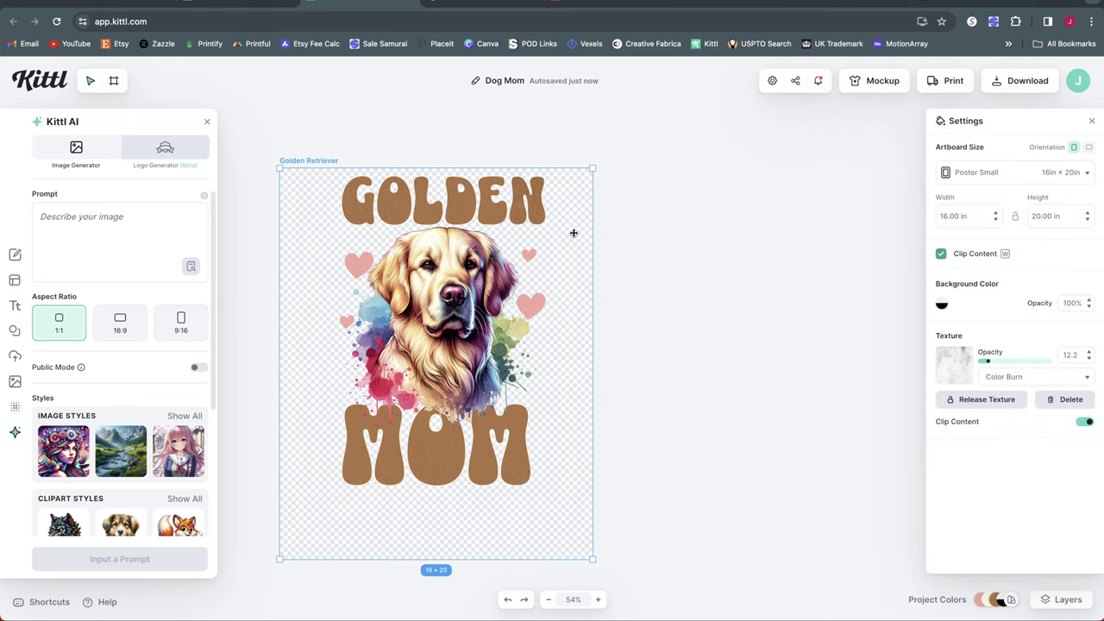
right_click(572, 231)
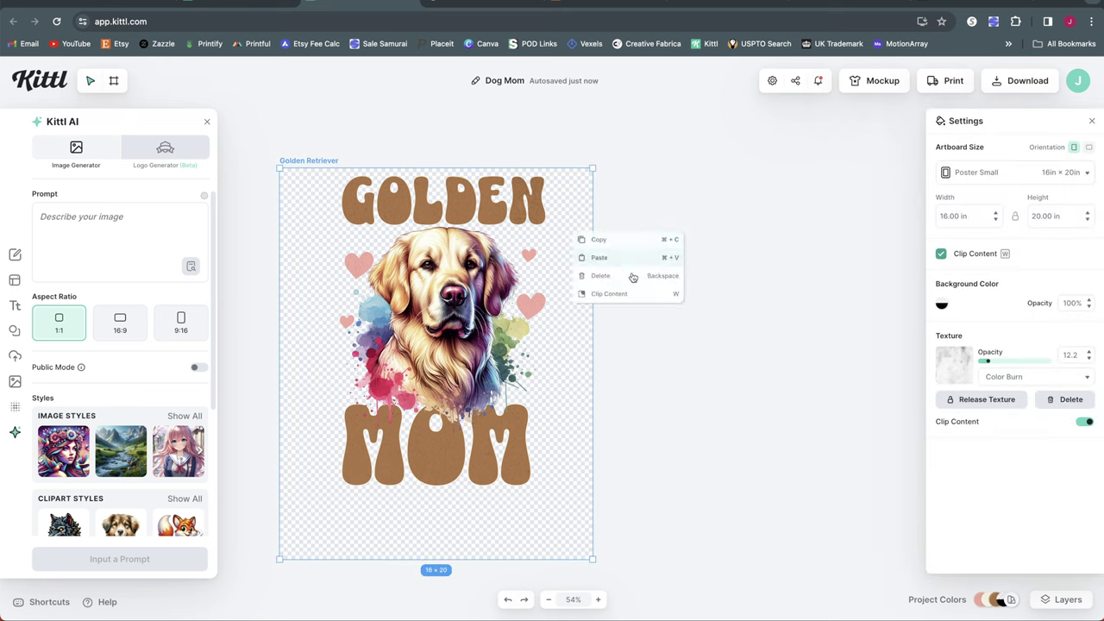
click(625, 239)
click(686, 228)
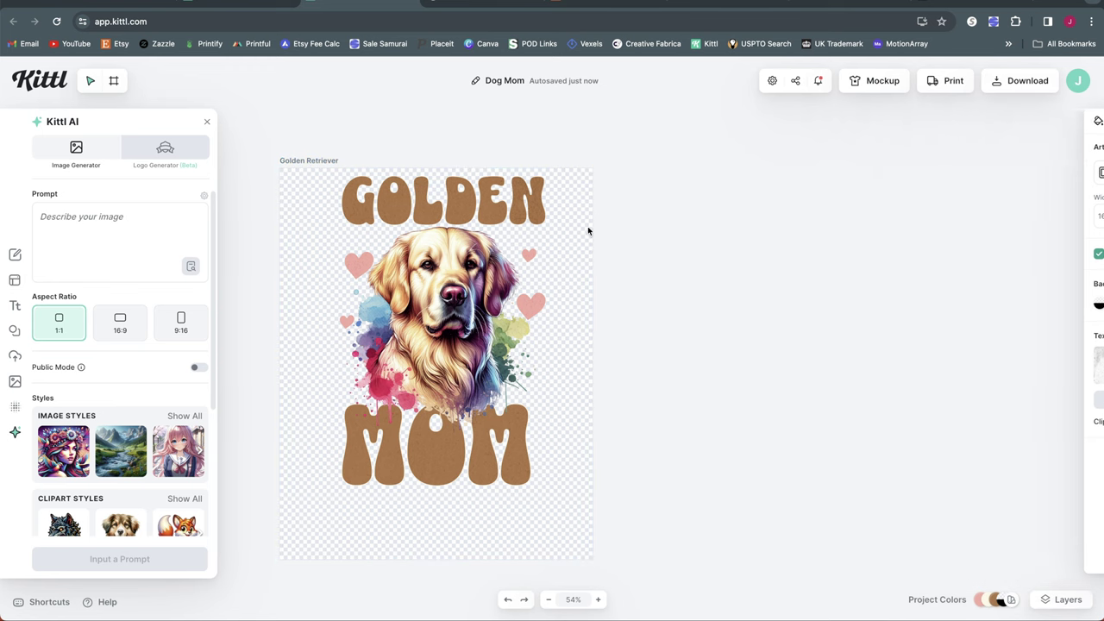
right_click(678, 214)
click(700, 241)
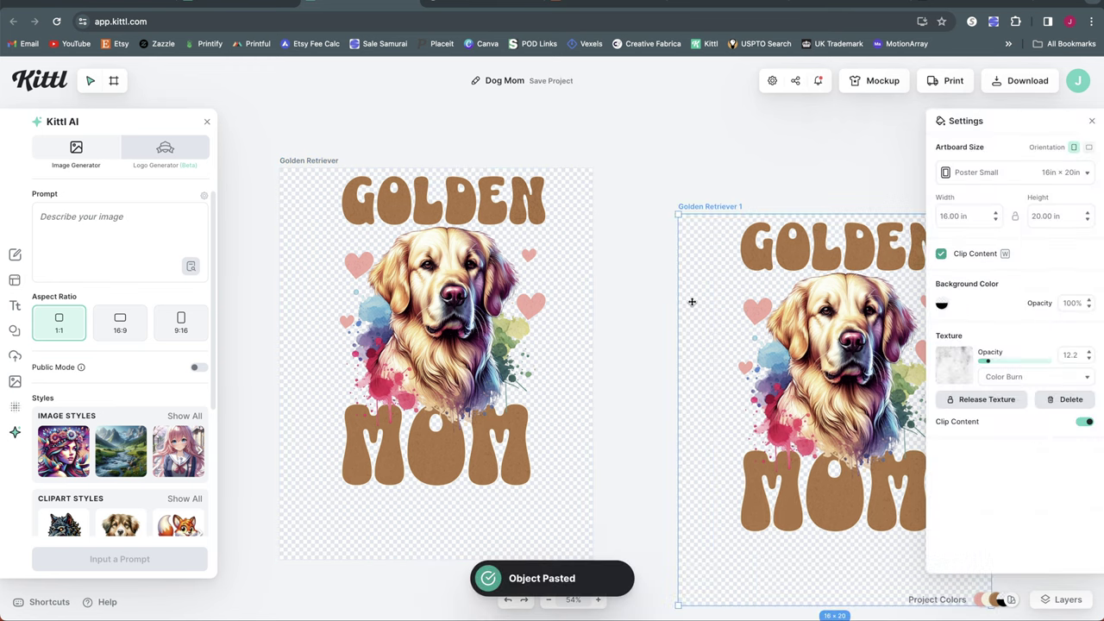
drag(698, 239, 651, 190)
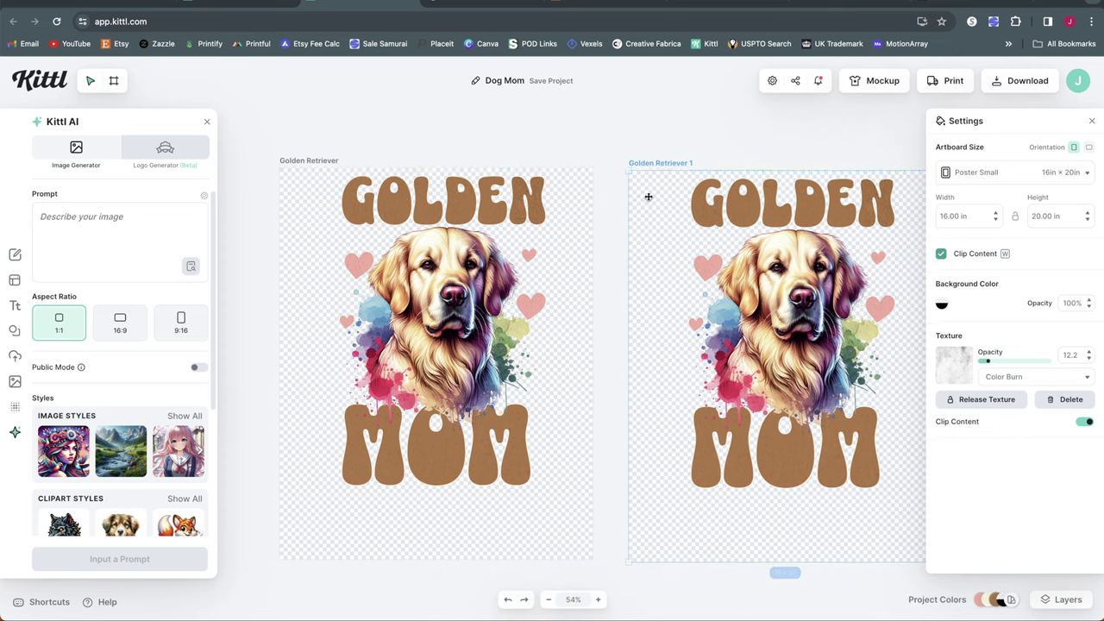
scroll(660, 268, right, 5)
drag(661, 268, 660, 268)
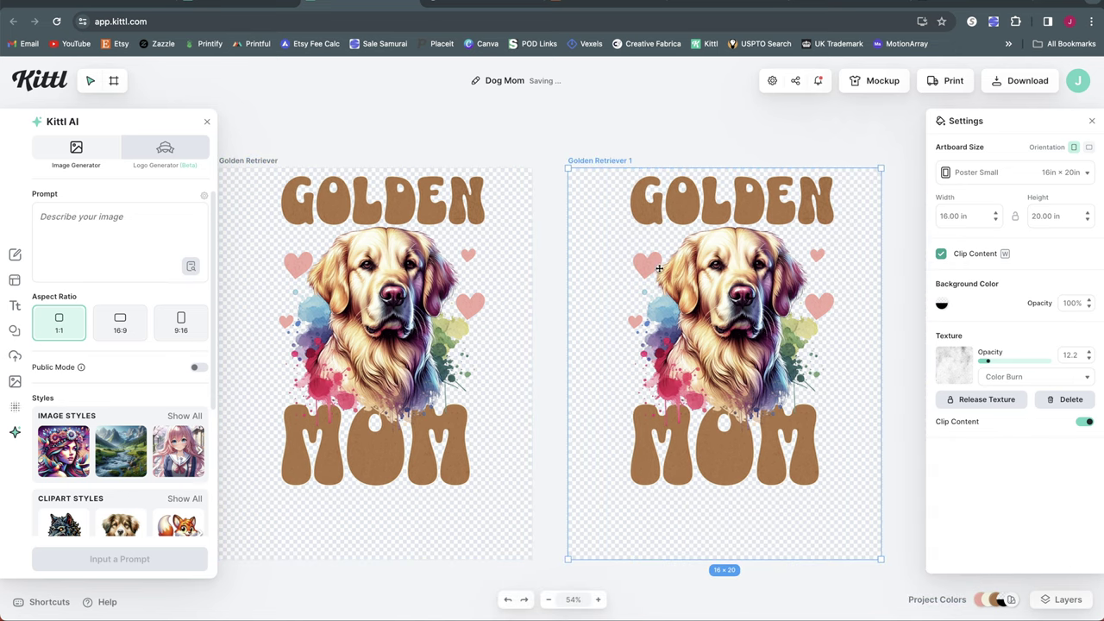
Step: Ungroup the copied design to delete its golden retriever image, and rename the copied artboard French Bulldog
click(752, 290)
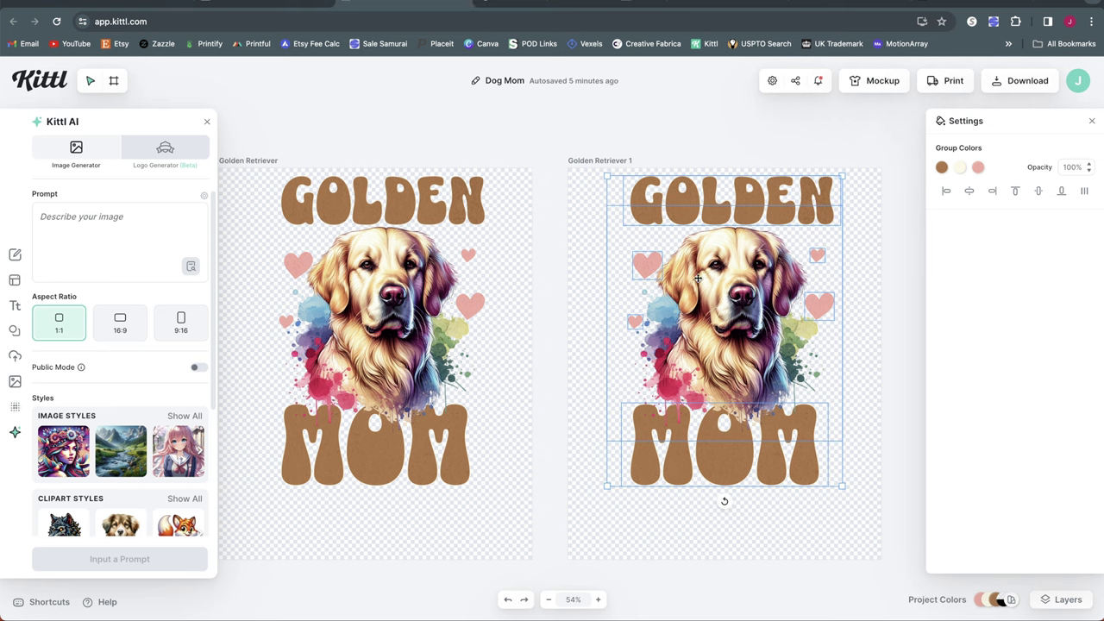
right_click(747, 285)
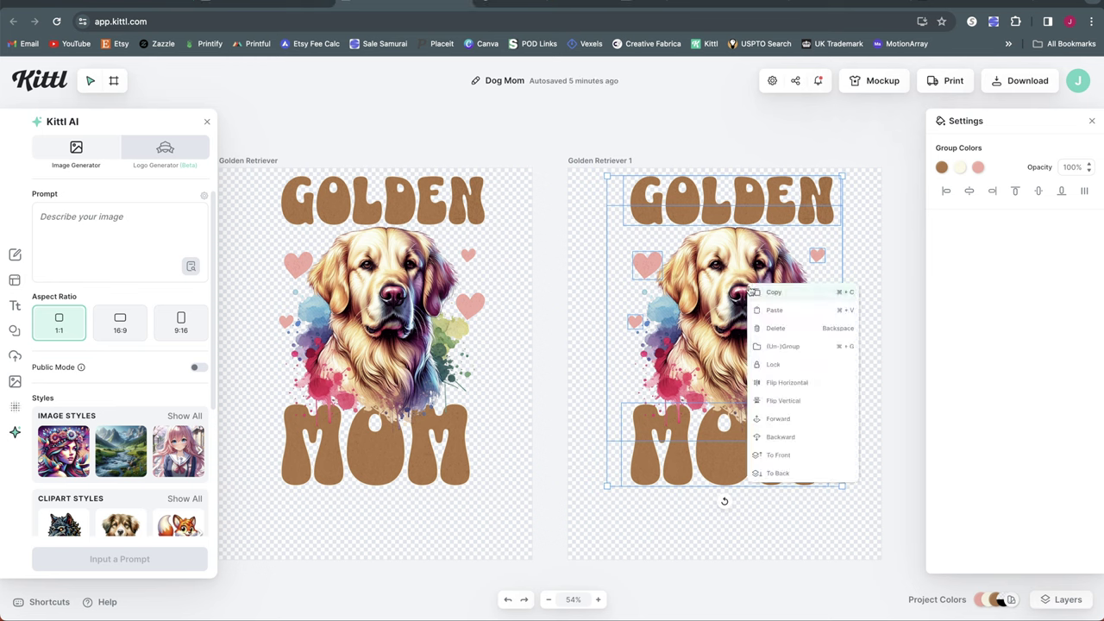
click(776, 354)
click(757, 316)
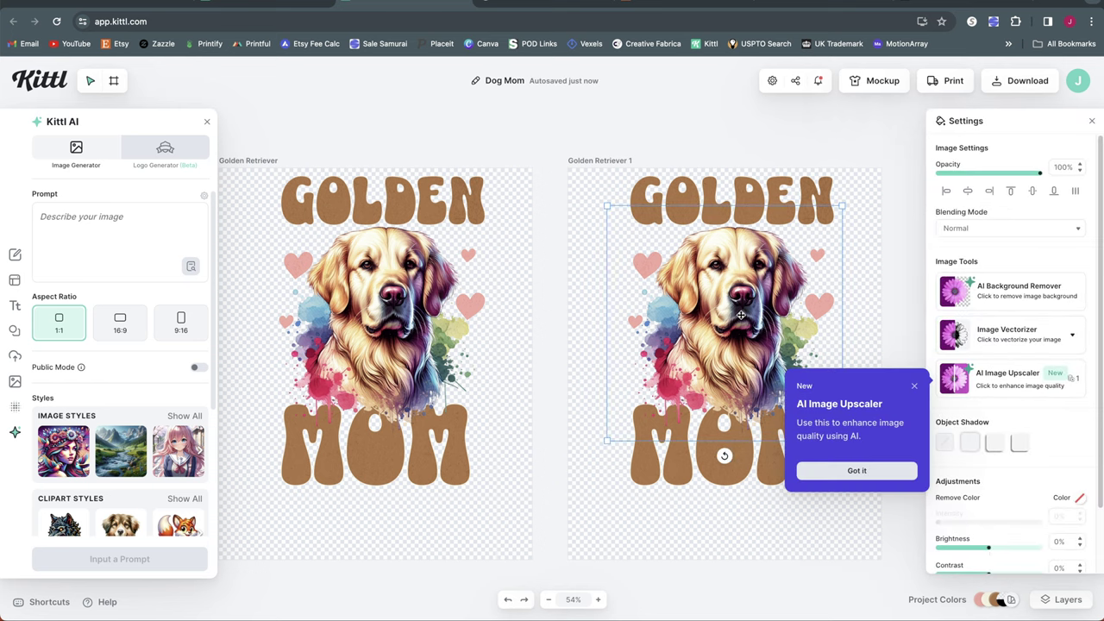
key(Delete)
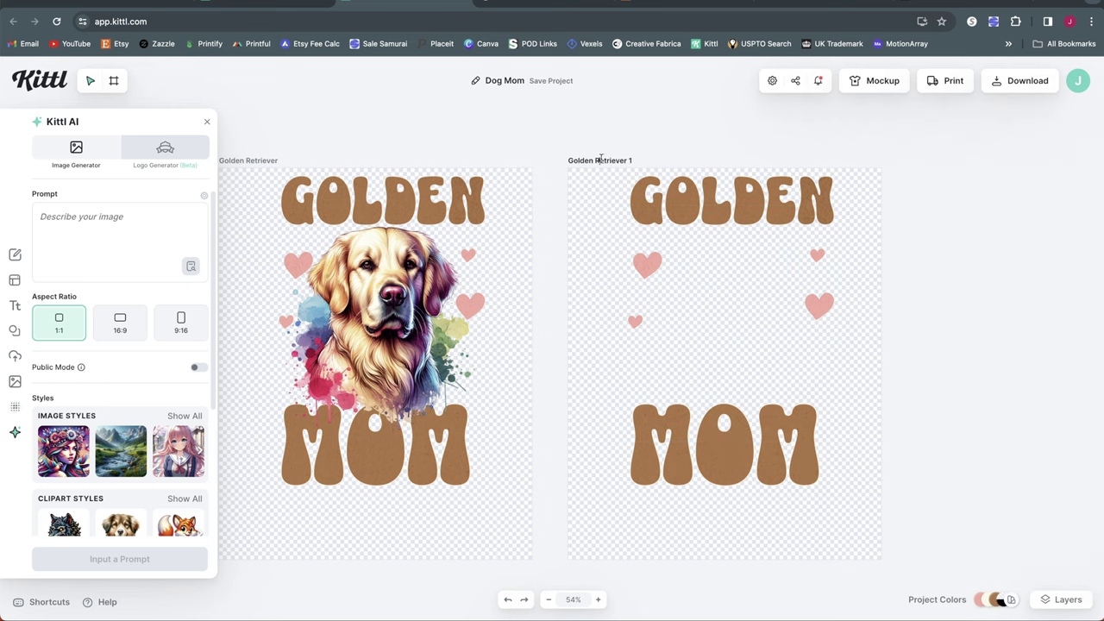
double_click(601, 160)
text(French Bulldog)
Step: Generate a French bulldog image with Kittl AI in the Watercolor clipart style and dismiss the image upscaler tip
click(124, 247)
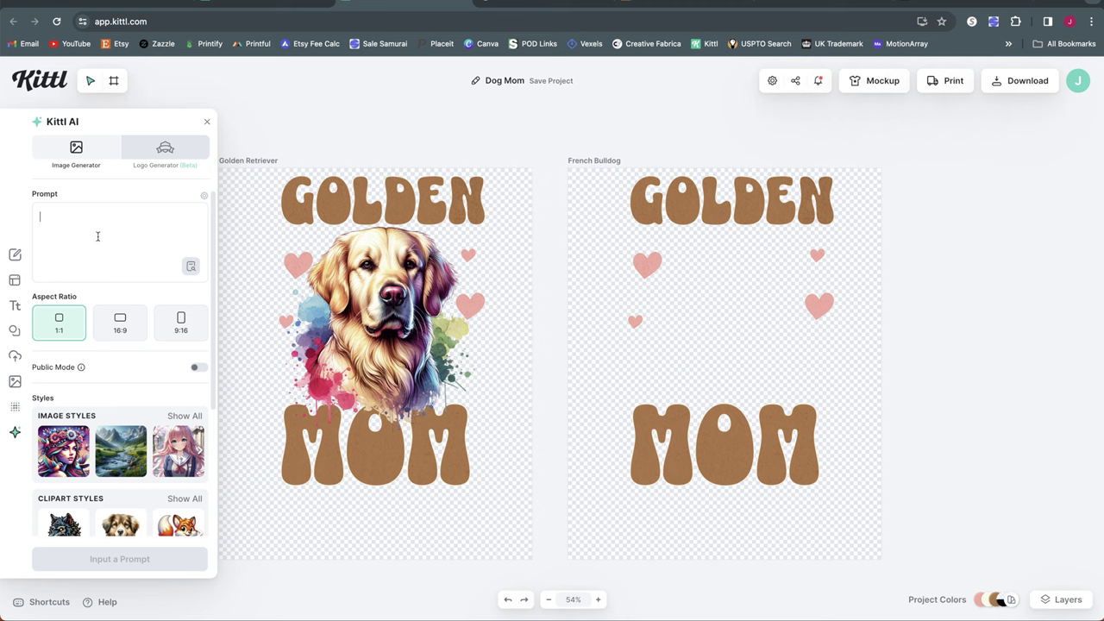
scroll(120, 388, down, 3)
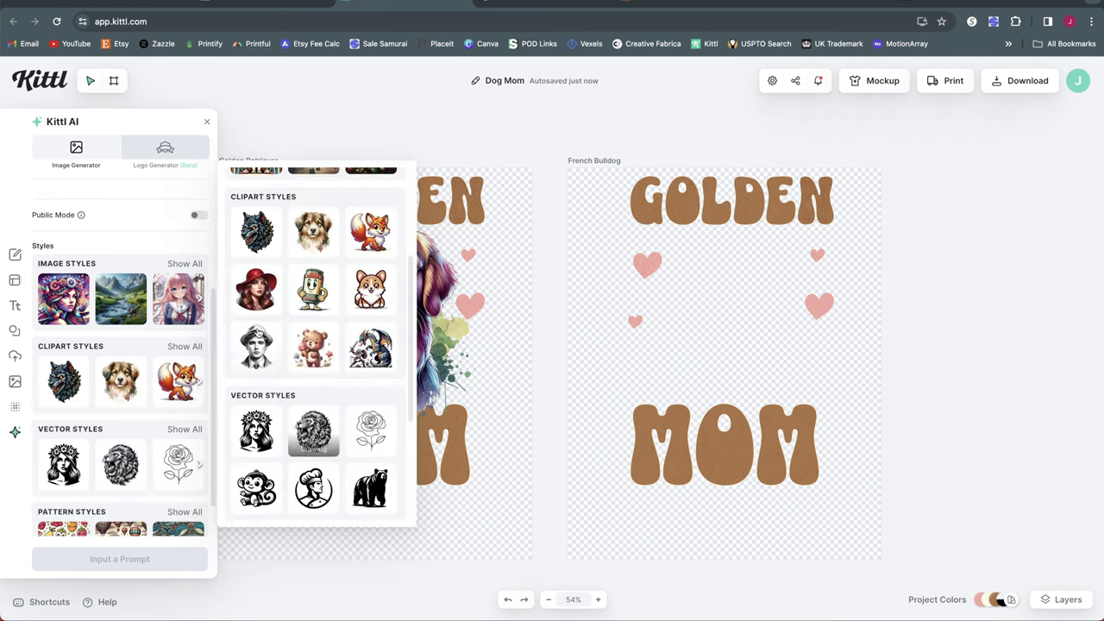
scroll(307, 274, up, 1)
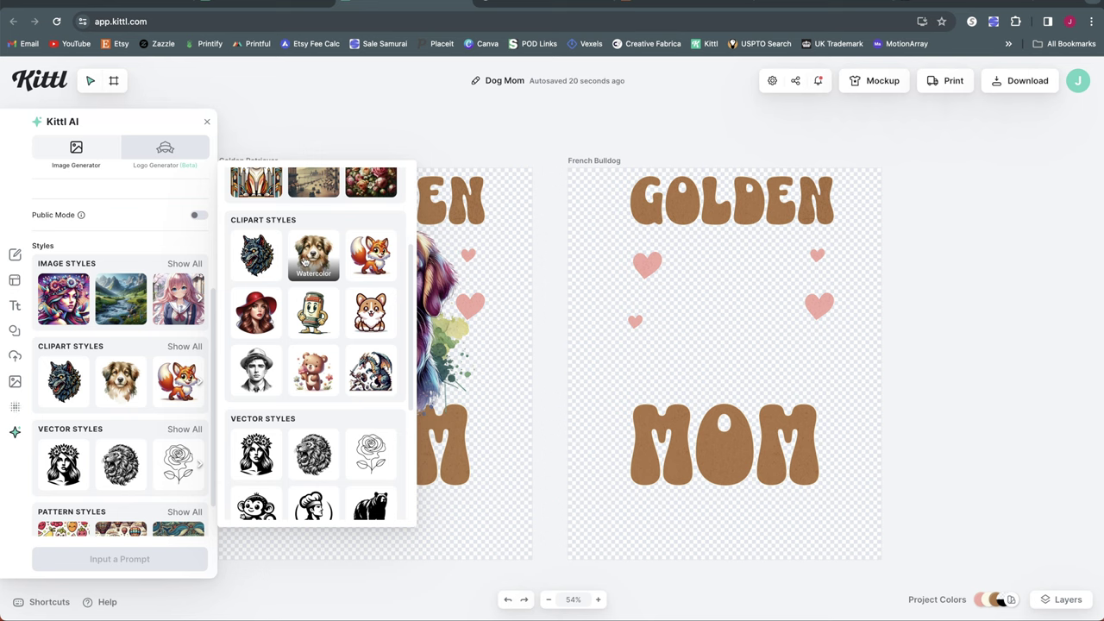
click(304, 261)
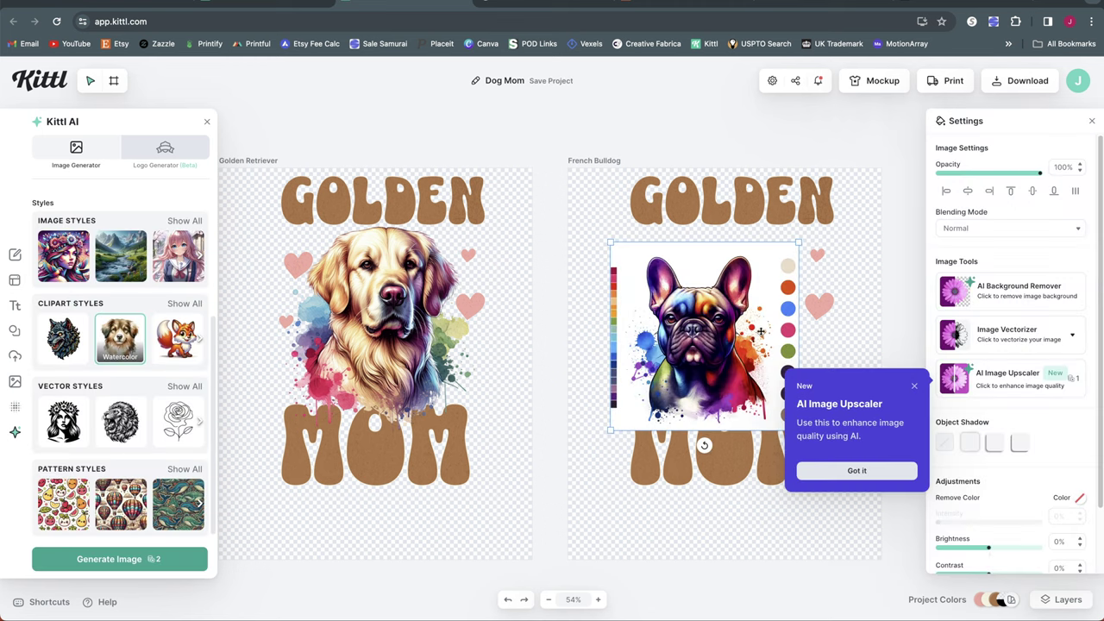
click(915, 385)
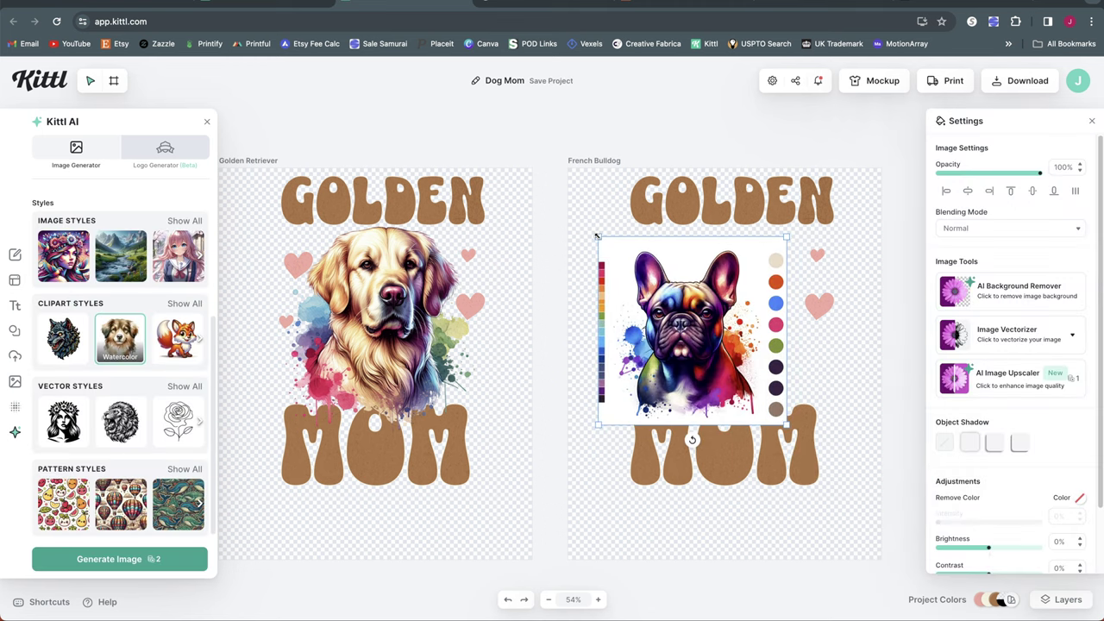
Step: Enlarge the French bulldog image and position it between the GOLDEN and MOM lettering on the French Bulldog artboard
drag(596, 235, 546, 193)
drag(666, 288, 708, 307)
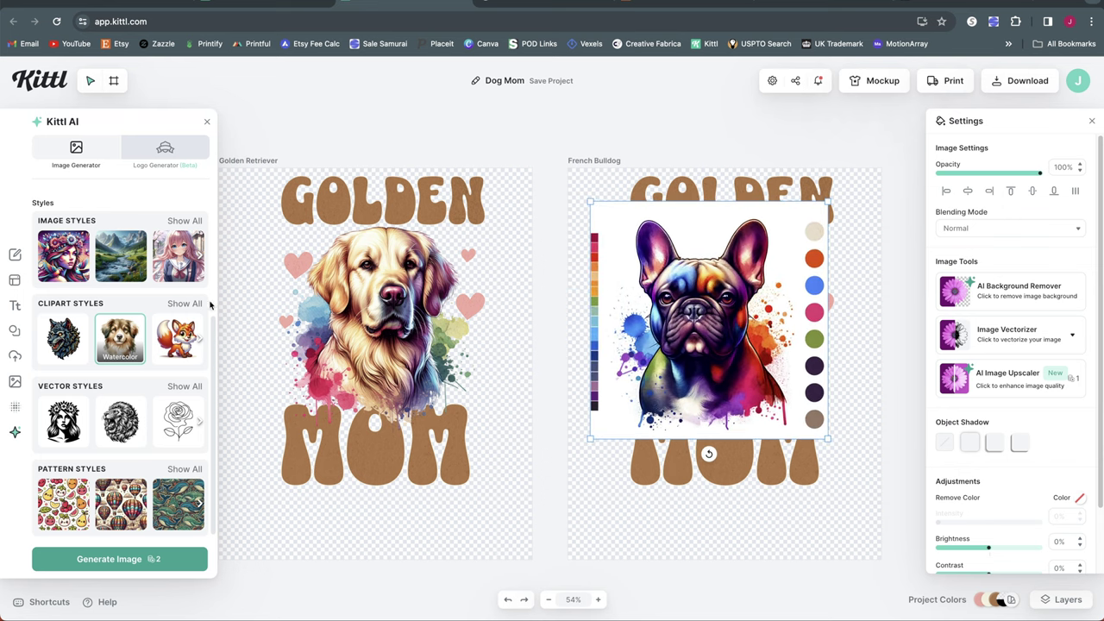
click(424, 274)
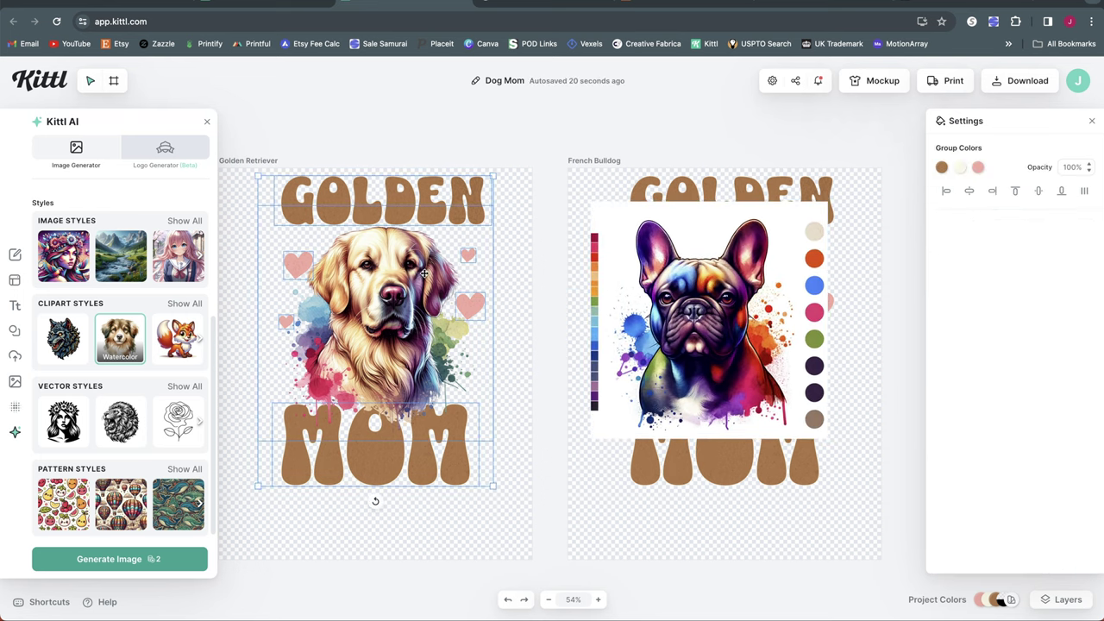
click(714, 332)
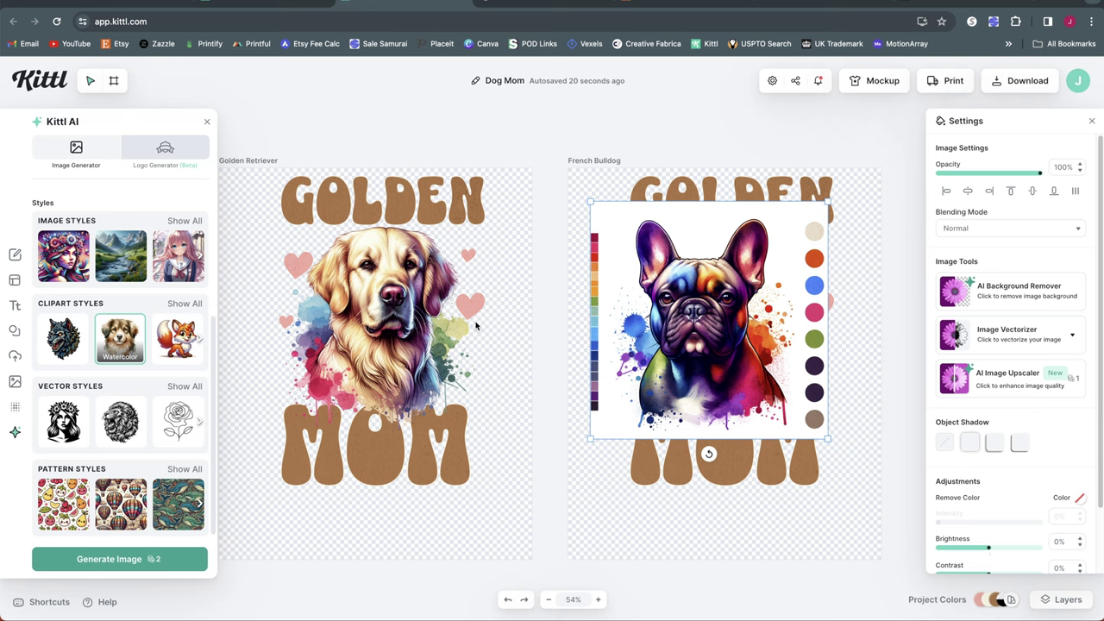
Step: Remove the French bulldog image's background with the AI Background Remover and adjust the cut-out's position over the lettering
scroll(475, 325, up, 5)
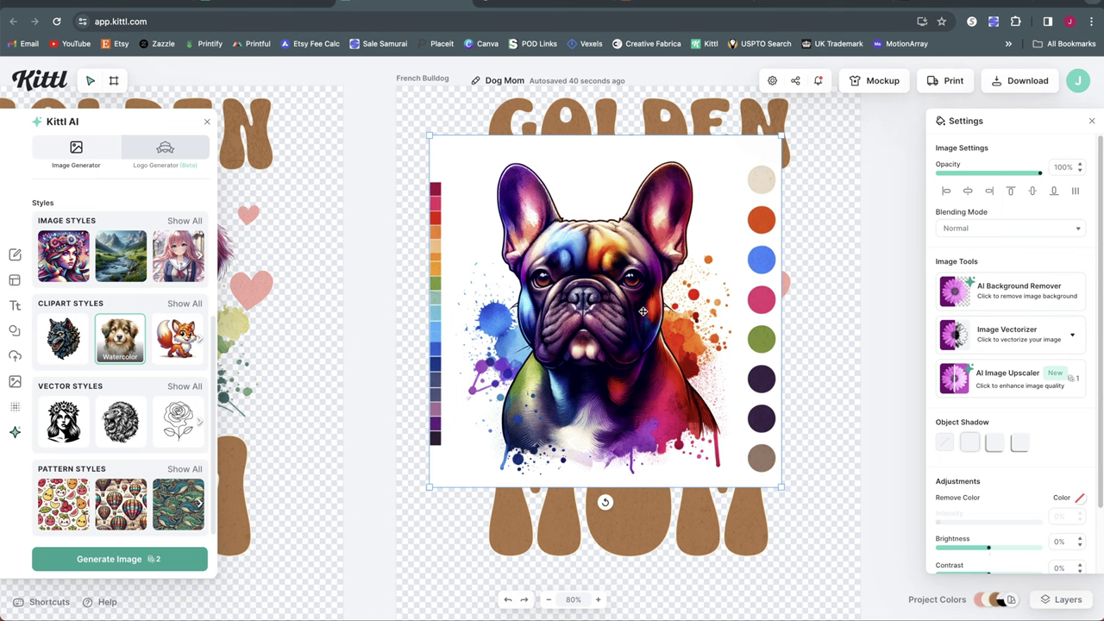
scroll(733, 162, left, 2)
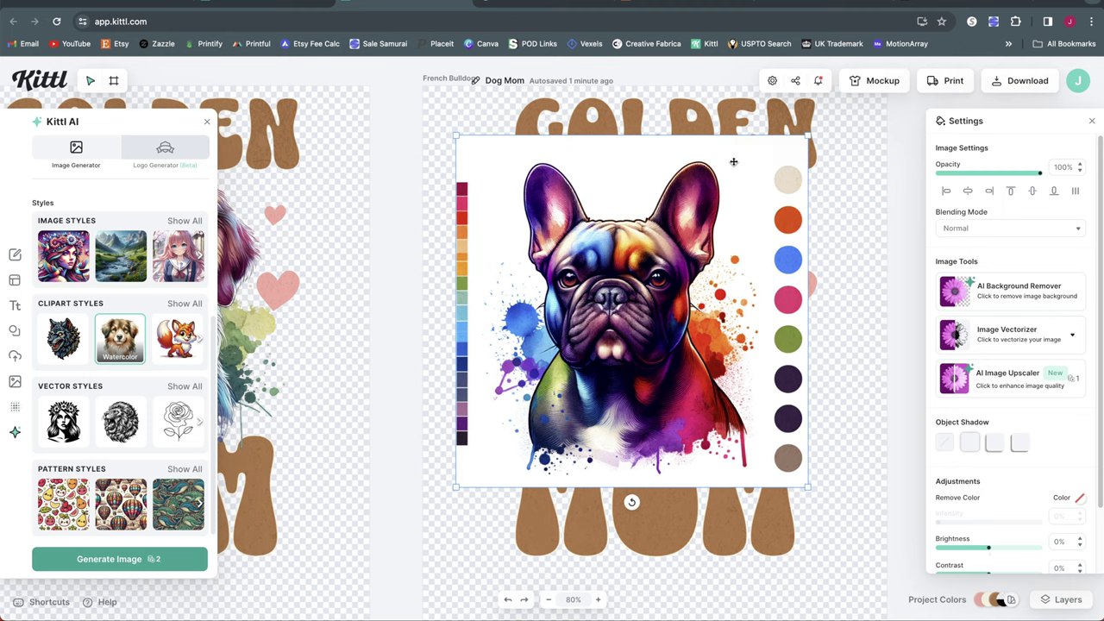
click(1022, 308)
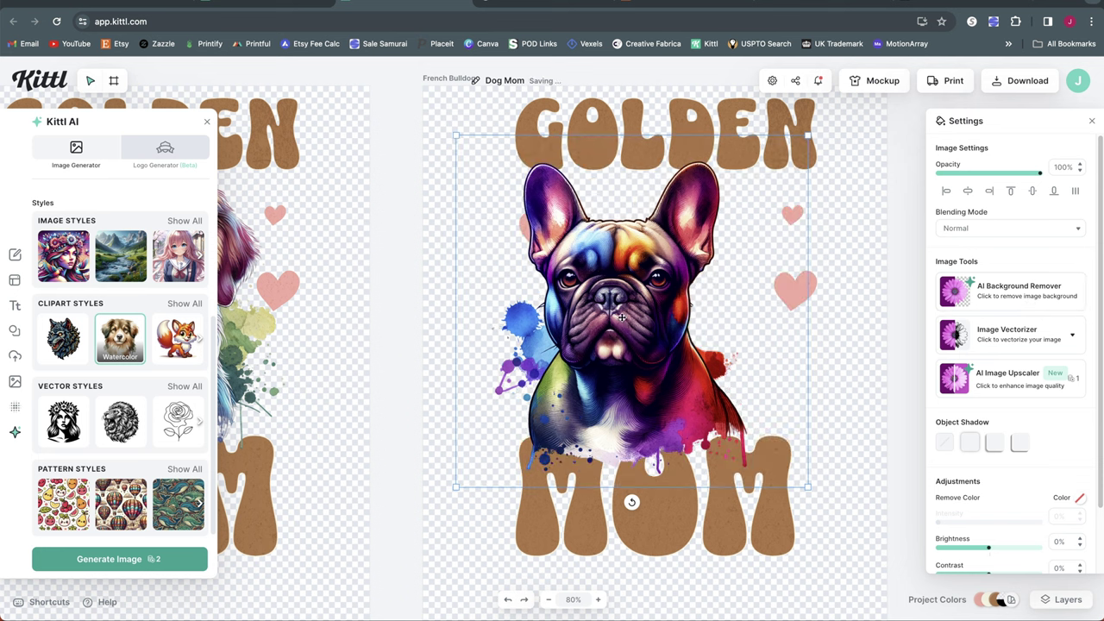
drag(639, 295, 654, 311)
Step: Examine the cut-out French bulldog's edges and paint splatters up close, and view both artboards together
click(598, 599)
click(598, 599)
click(598, 599)
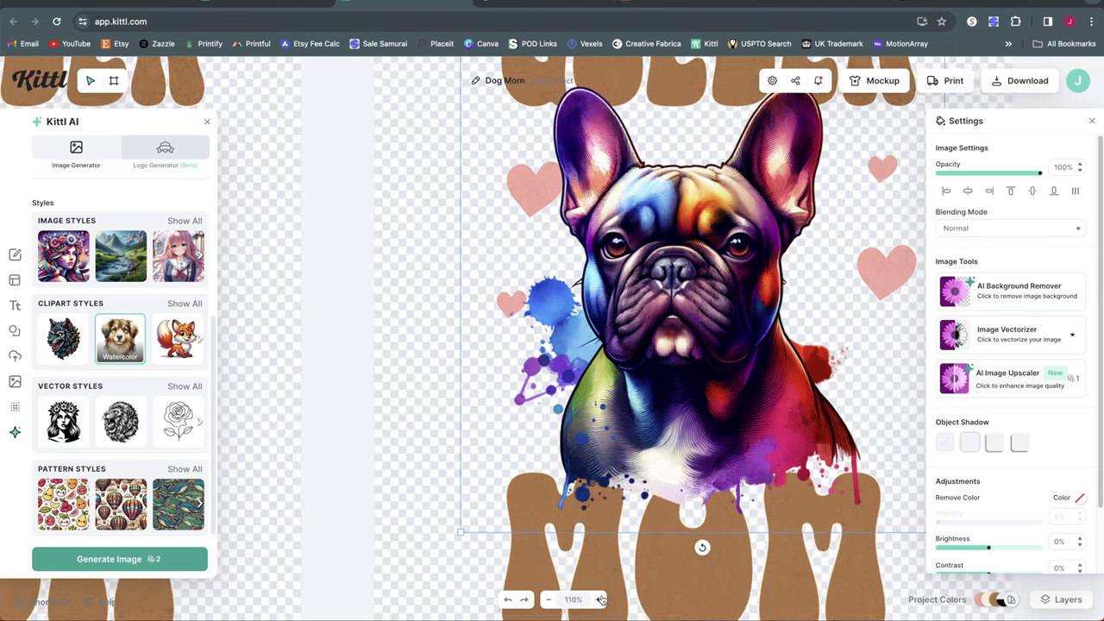
click(598, 599)
click(598, 599)
click(598, 600)
click(597, 599)
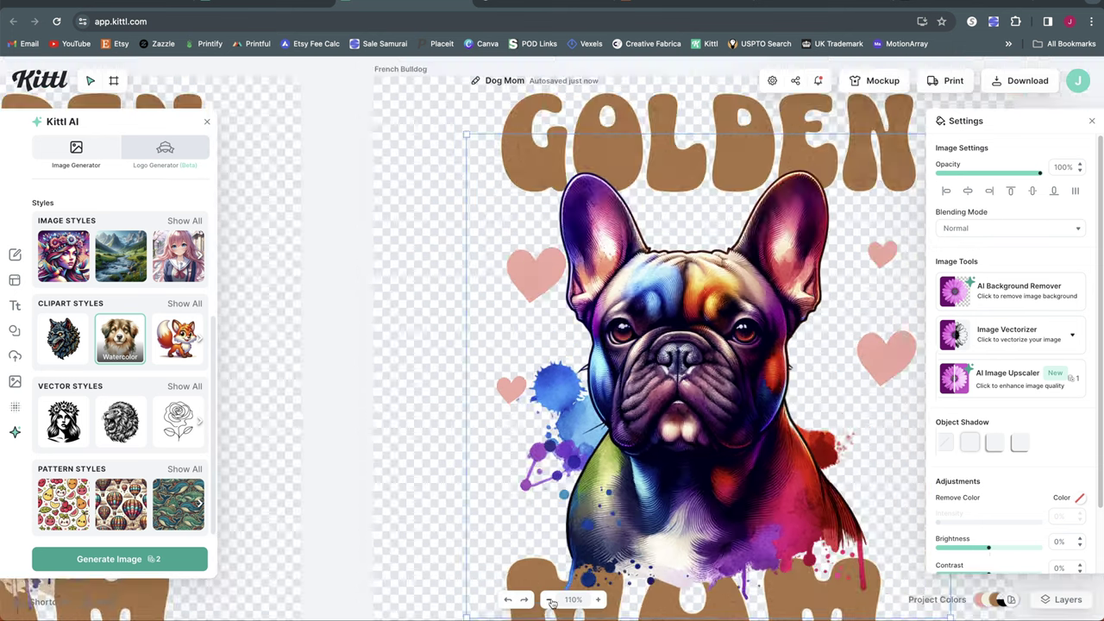
click(548, 600)
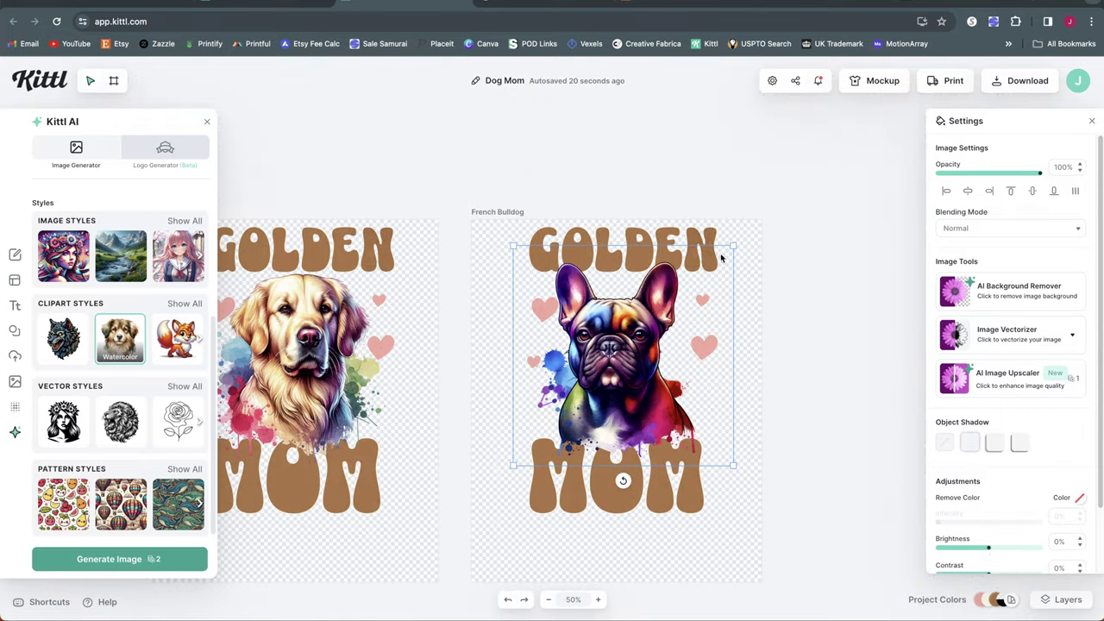
Step: Replace the GOLDEN text on the French Bulldog artboard with a slightly scaled-down FRENCHIE, and color FRENCHIE and MOM purple
click(670, 241)
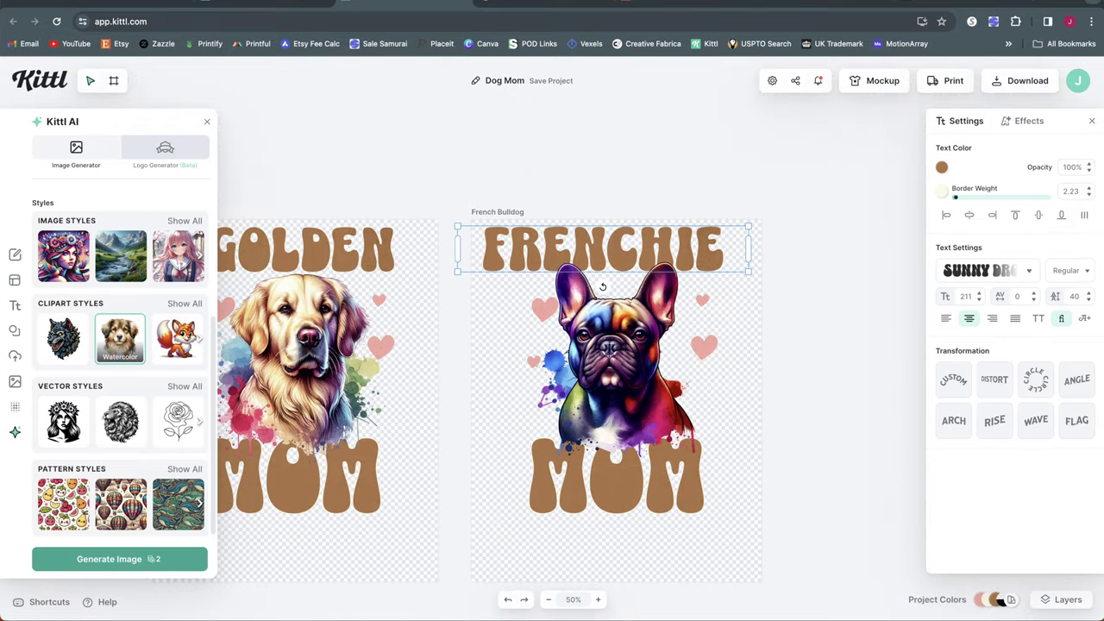
click(598, 599)
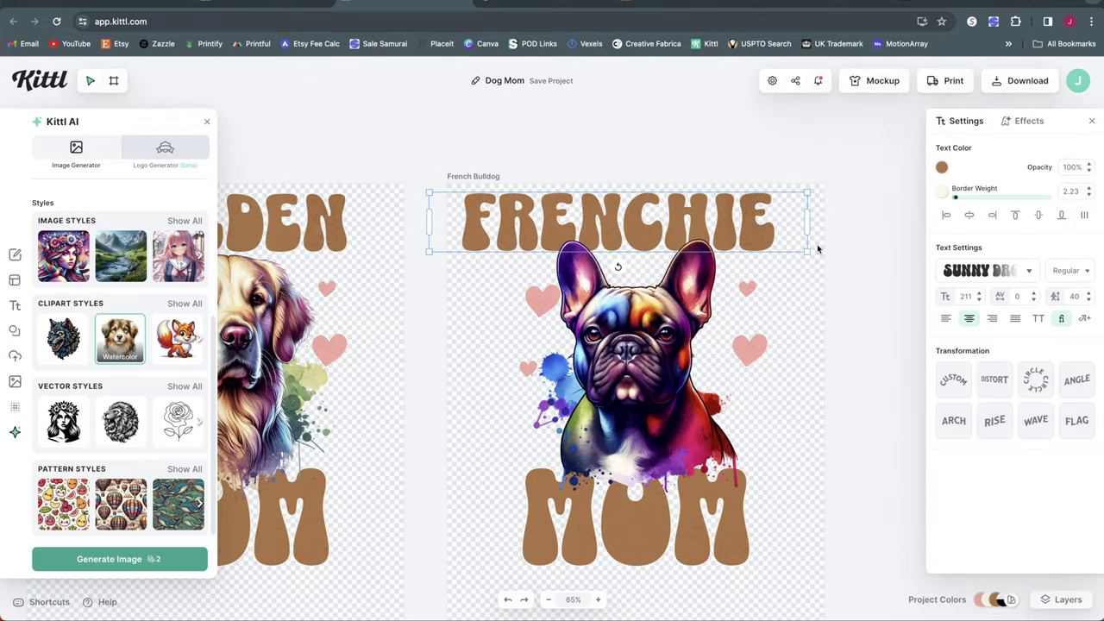
drag(806, 251, 748, 241)
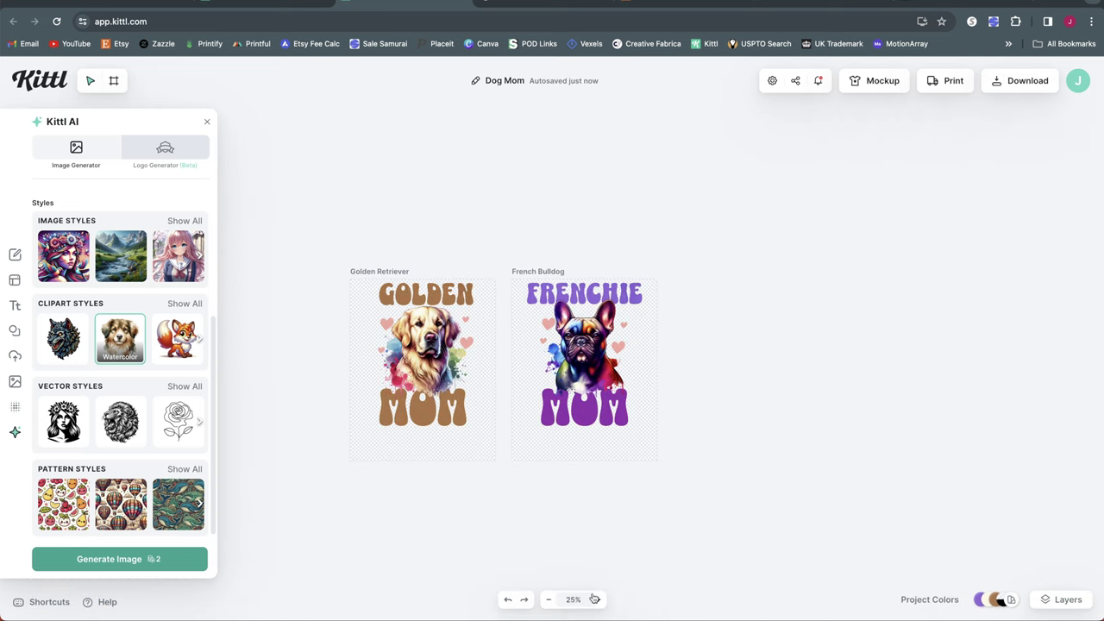
Step: Duplicate the French Bulldog artboard and delete the watercolor dog image from the copy
key(super+equal)
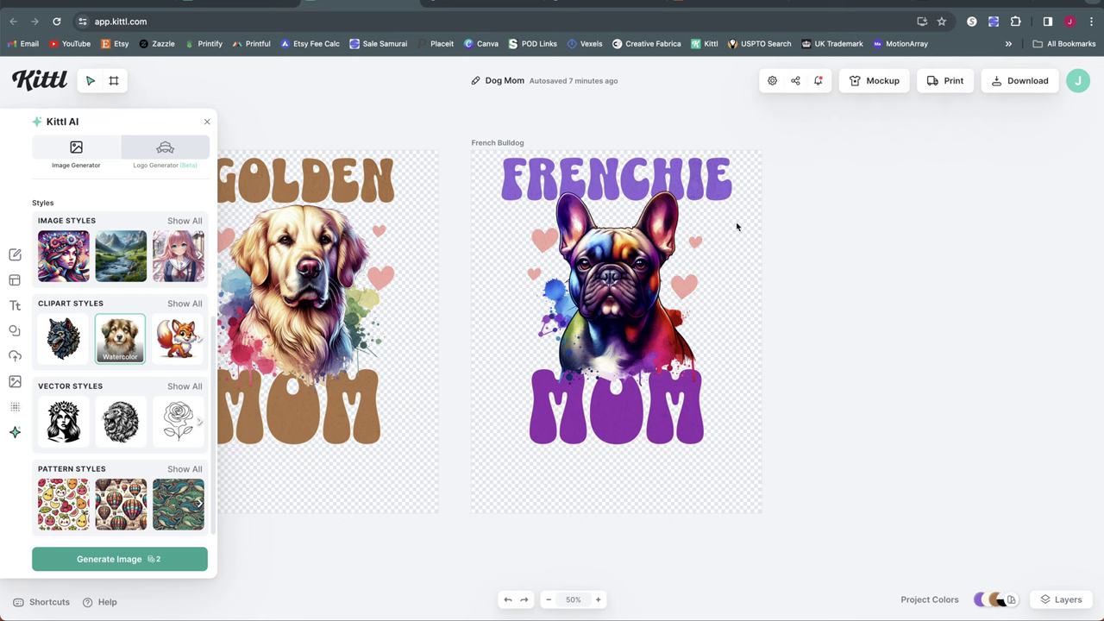
click(489, 143)
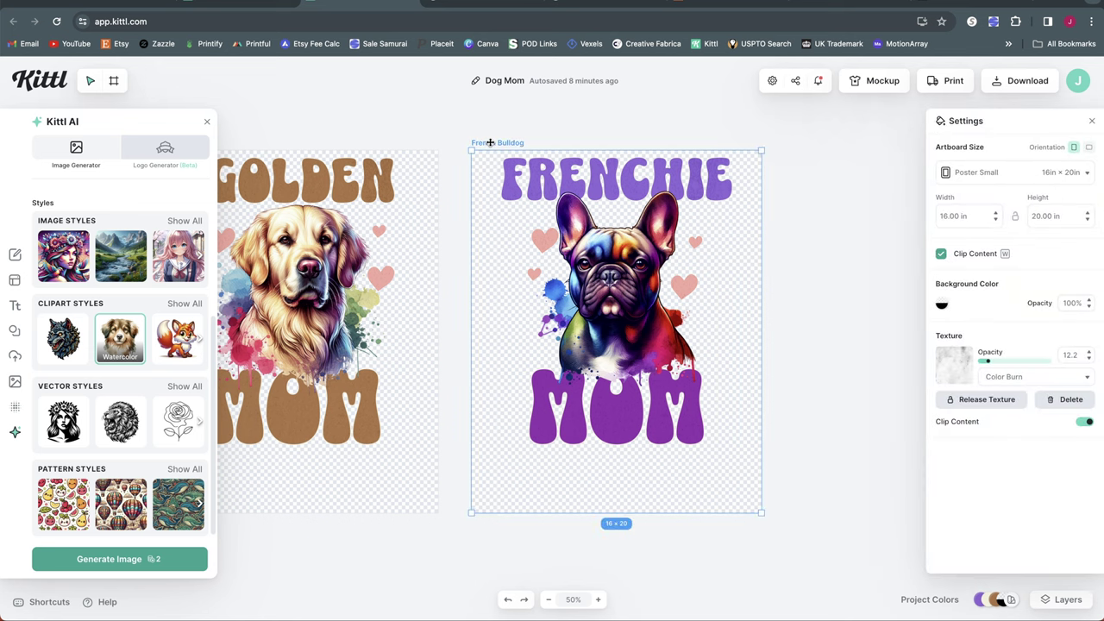
key(super+d)
click(491, 291)
click(438, 281)
key(Delete)
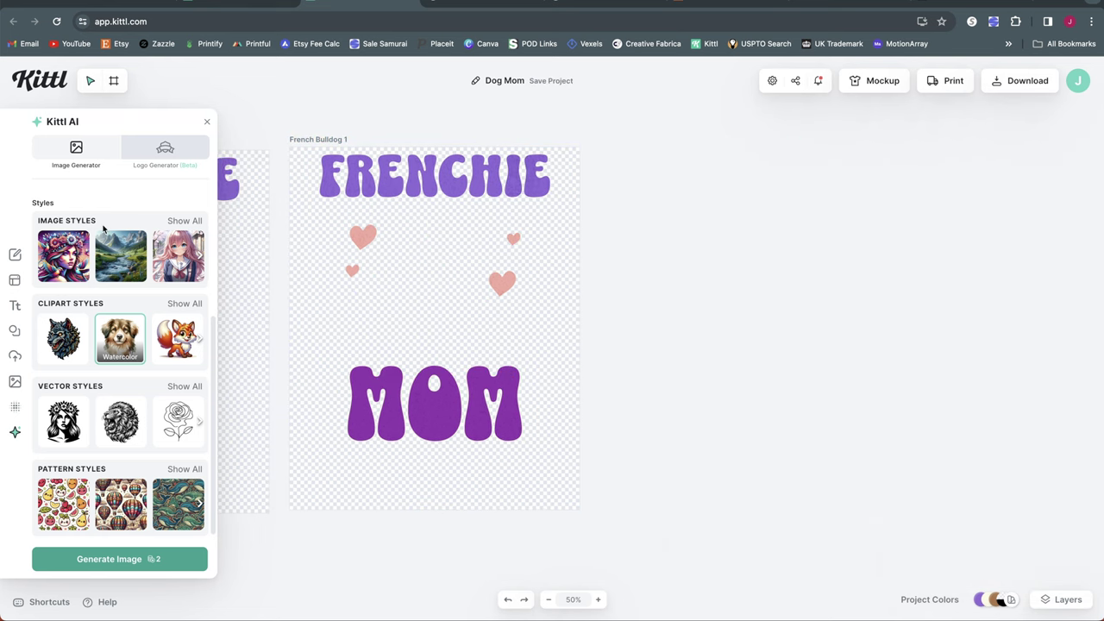
Step: Generate "a handsome french bulldog posing for a portrait" with Kittl AI in the T-Shirt Graphic clipart style
scroll(101, 251, up, 4)
scroll(101, 246, down, 4)
scroll(64, 338, down, 1)
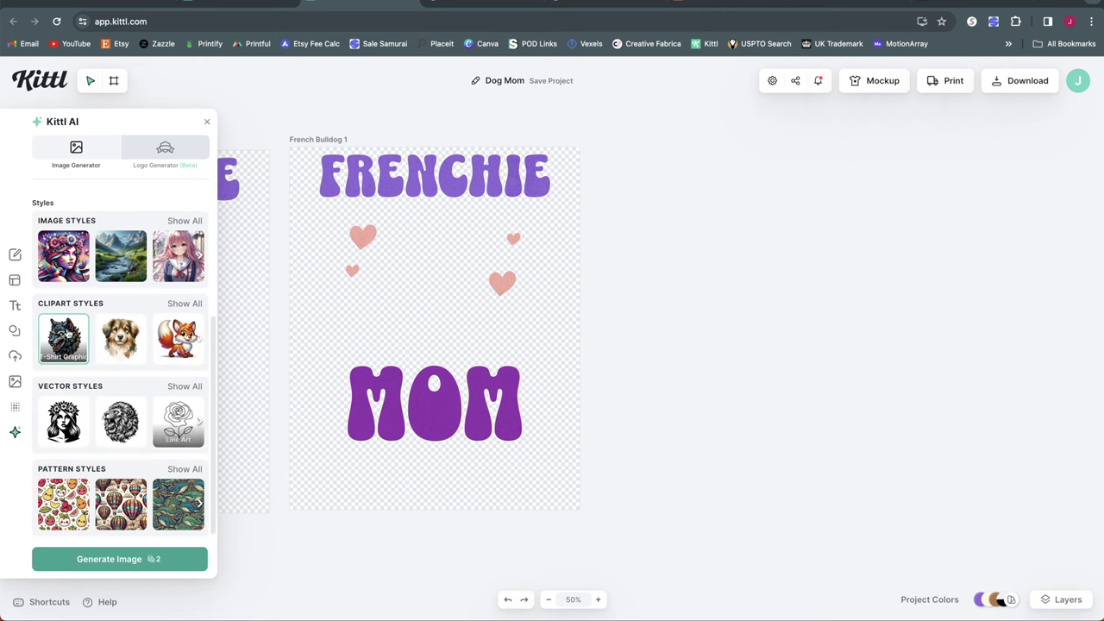
click(145, 561)
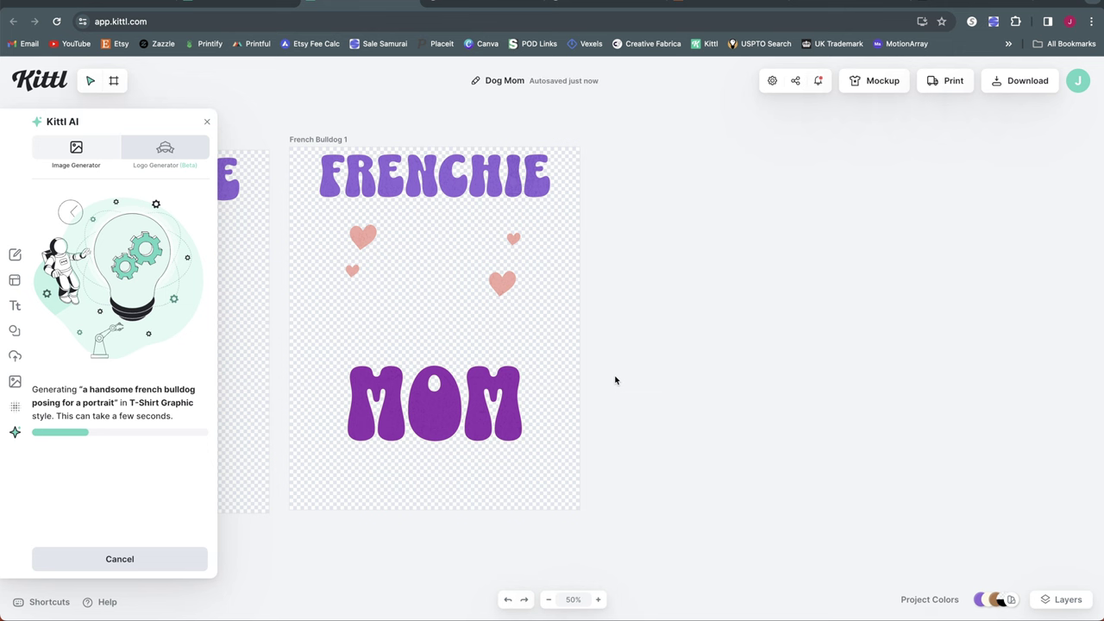
Step: Check the new French bulldog image up close and remove its background with the AI Background Remover
click(598, 599)
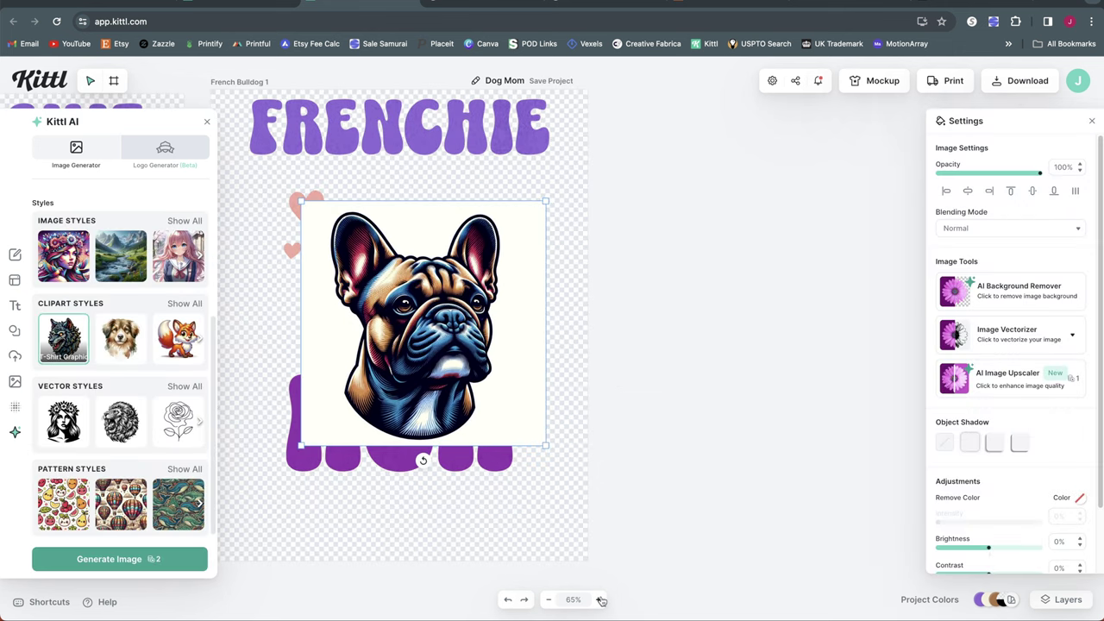
click(597, 600)
click(598, 600)
click(598, 599)
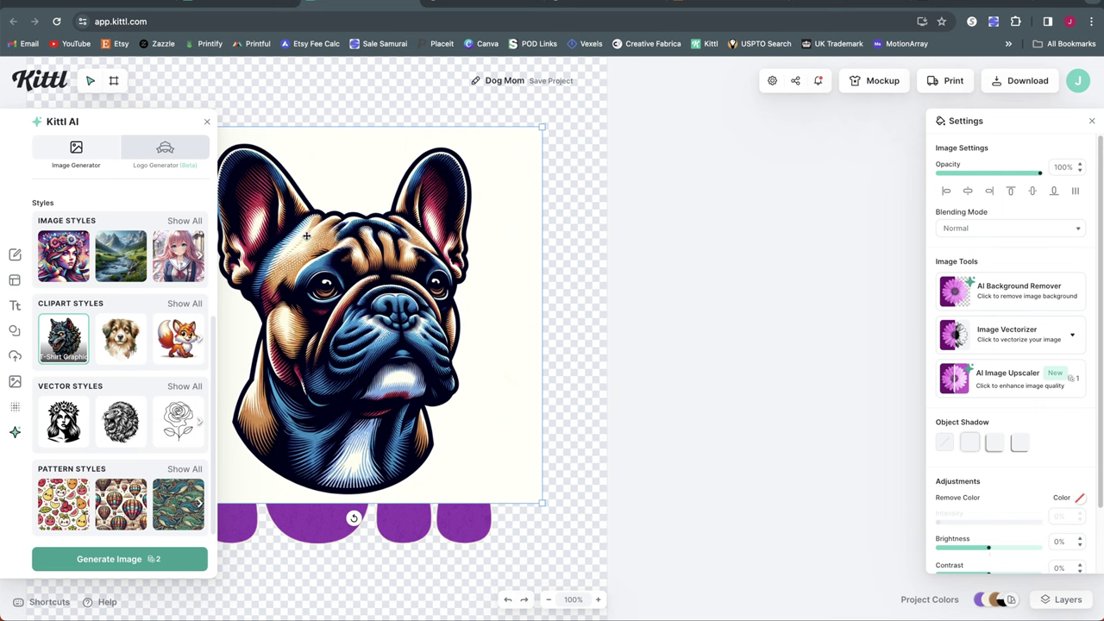
click(550, 600)
click(550, 600)
click(551, 600)
click(979, 289)
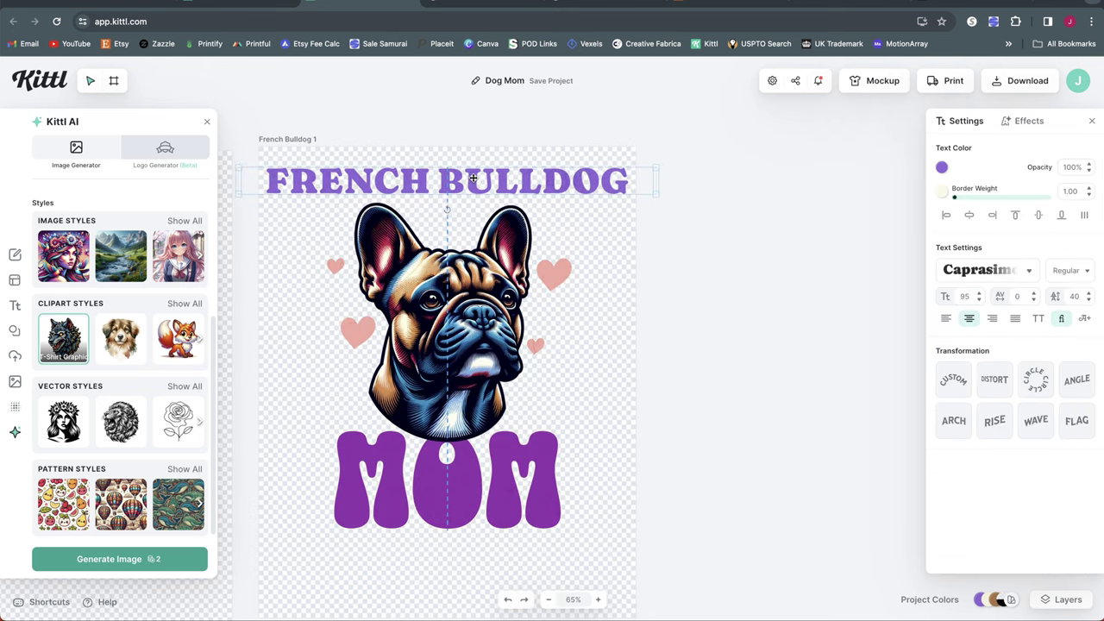
Step: Center the FRENCH BULLDOG lettering above the dog and curve it around the head with the Circle transformation
drag(473, 178, 474, 179)
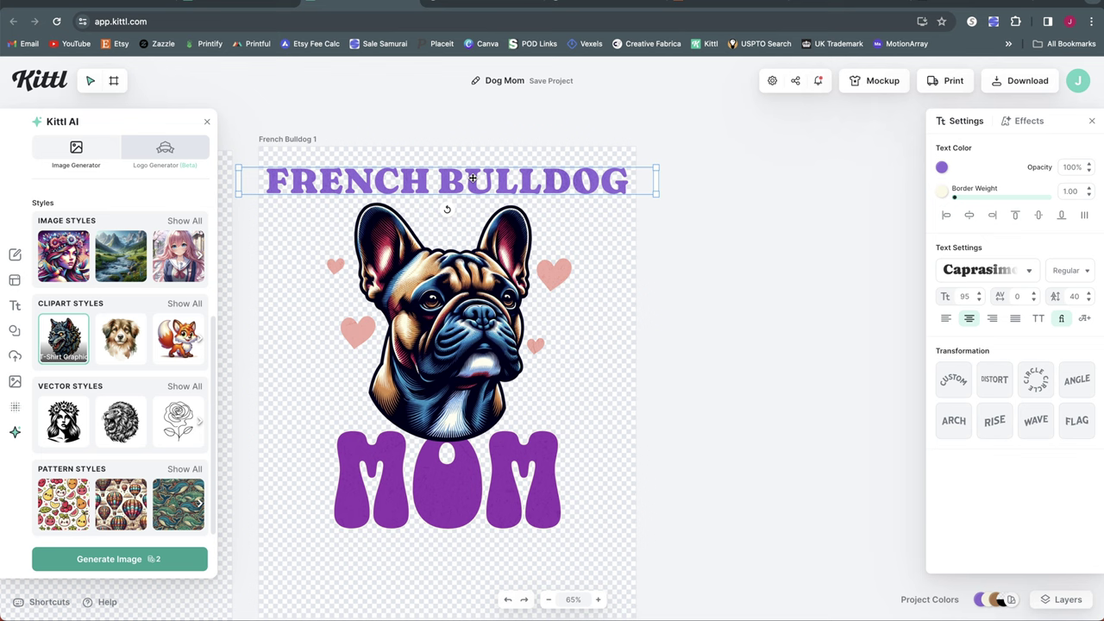
click(1038, 383)
drag(538, 178, 534, 202)
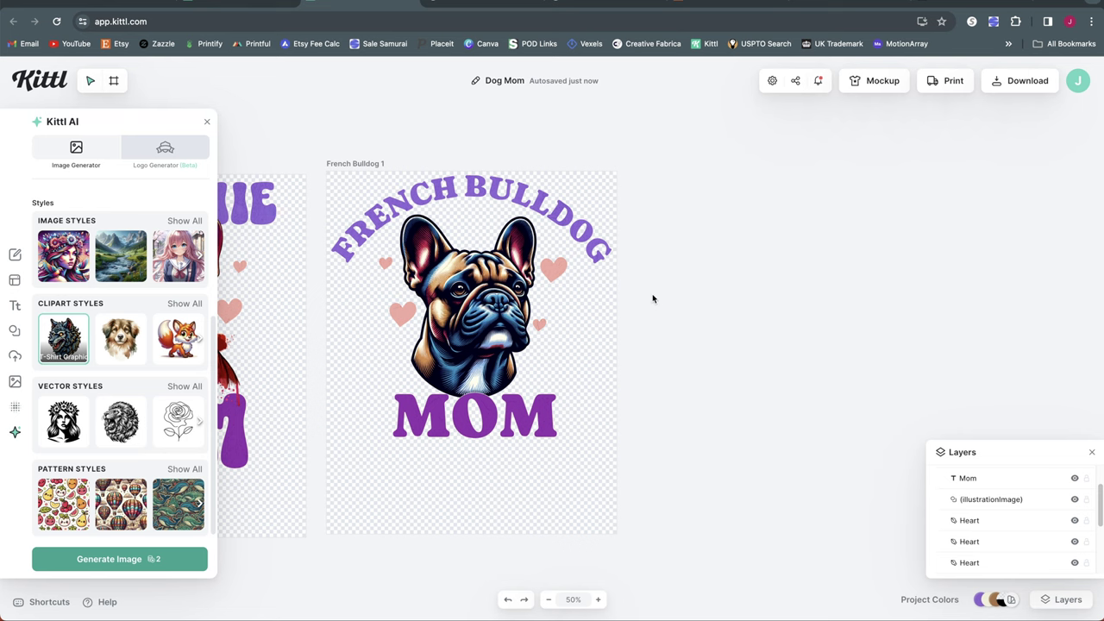
Step: Compare the FRENCHIE MOM and curved FRENCH BULLDOG MOM artboards side by side
scroll(472, 535, left, 5)
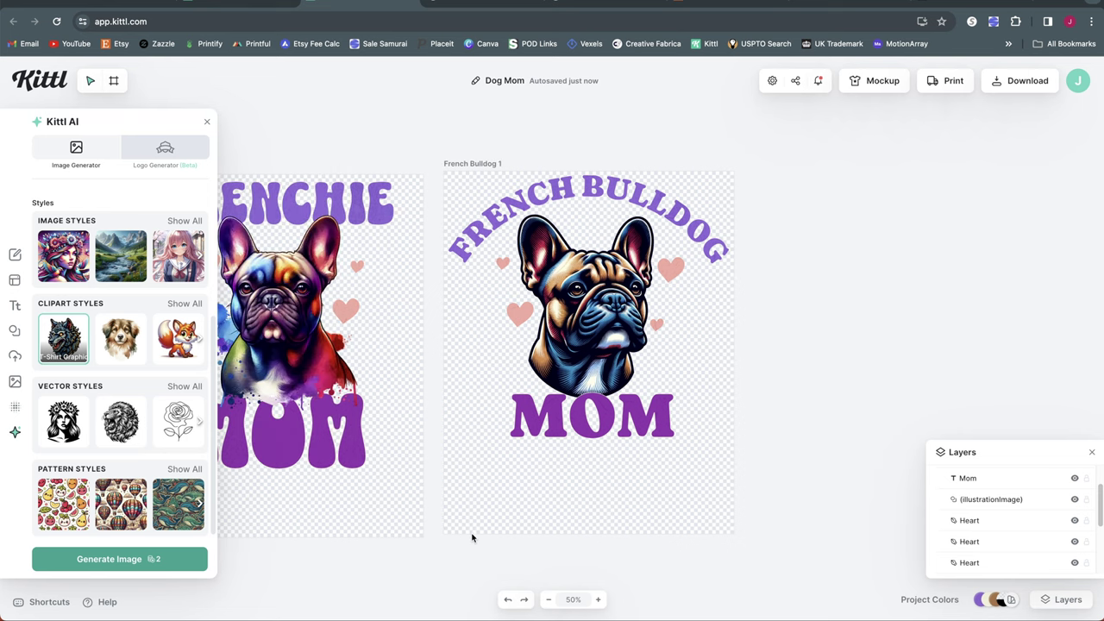
scroll(472, 538, left, 4)
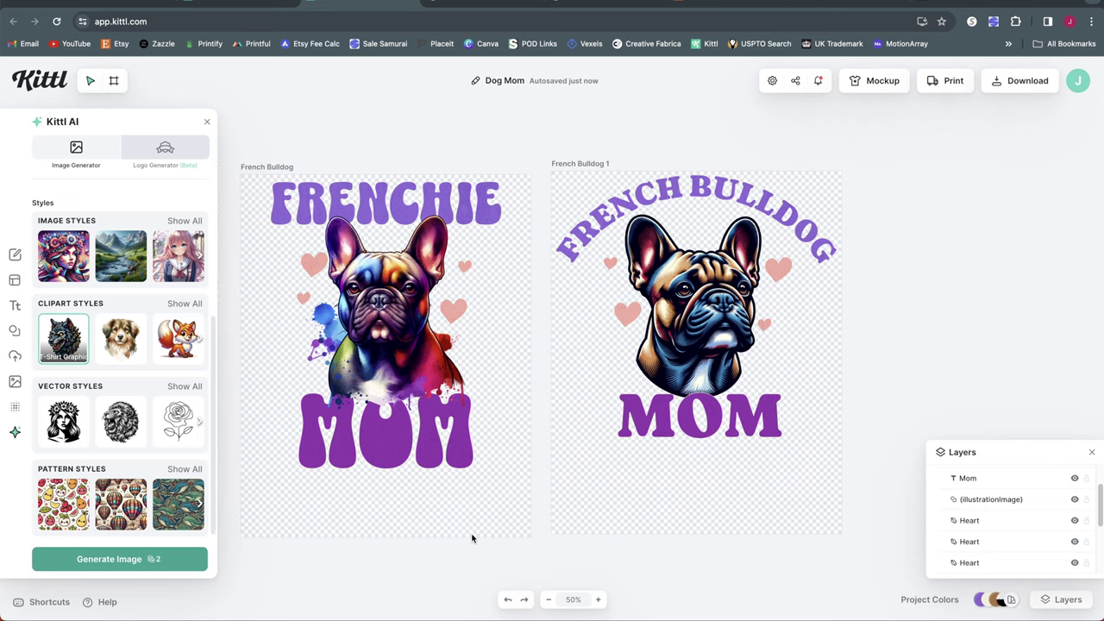
key(ctrl+z)
scroll(626, 383, left, 1)
scroll(904, 363, right, 2)
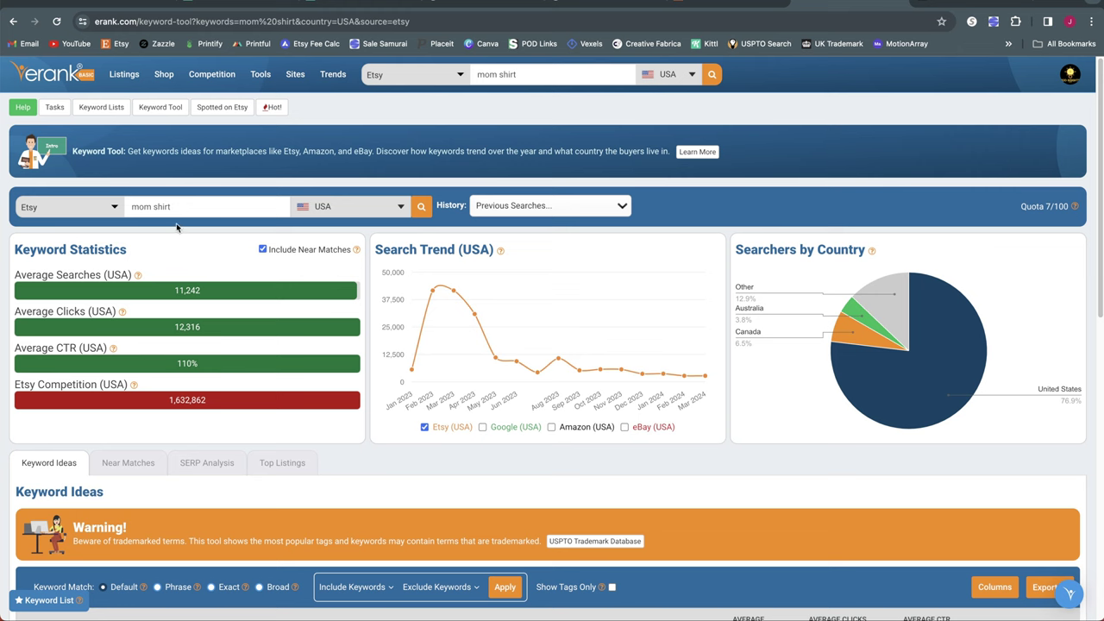
Step: Switch to eRank's Keyword Tool and examine search volume and Etsy competition for the first page of "mom shirt" keyword ideas
scroll(335, 377, down, 2)
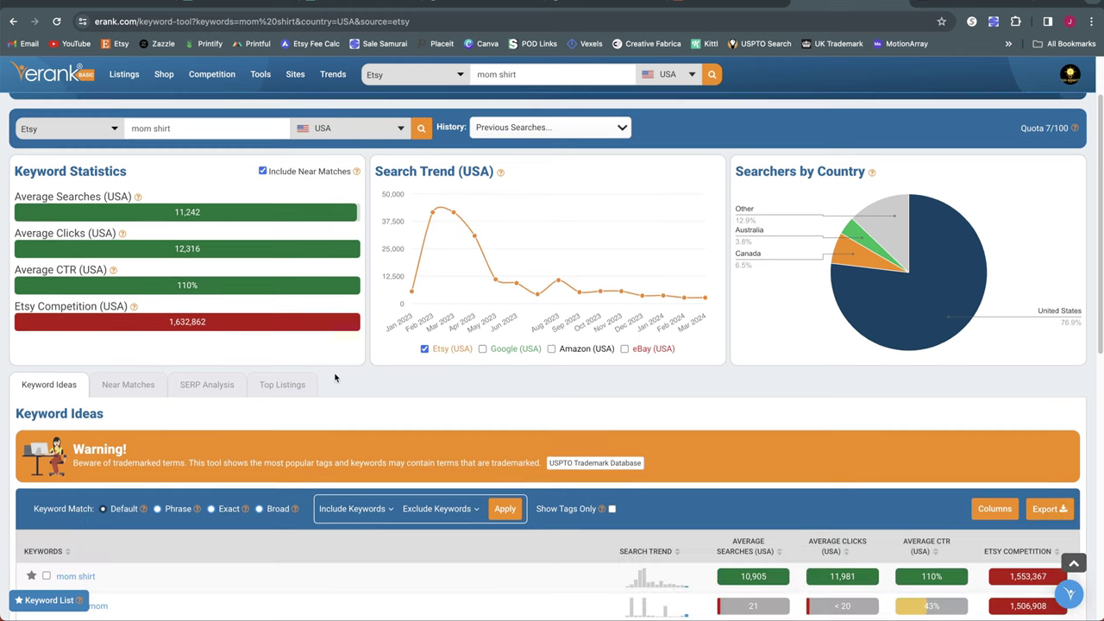
scroll(336, 377, down, 5)
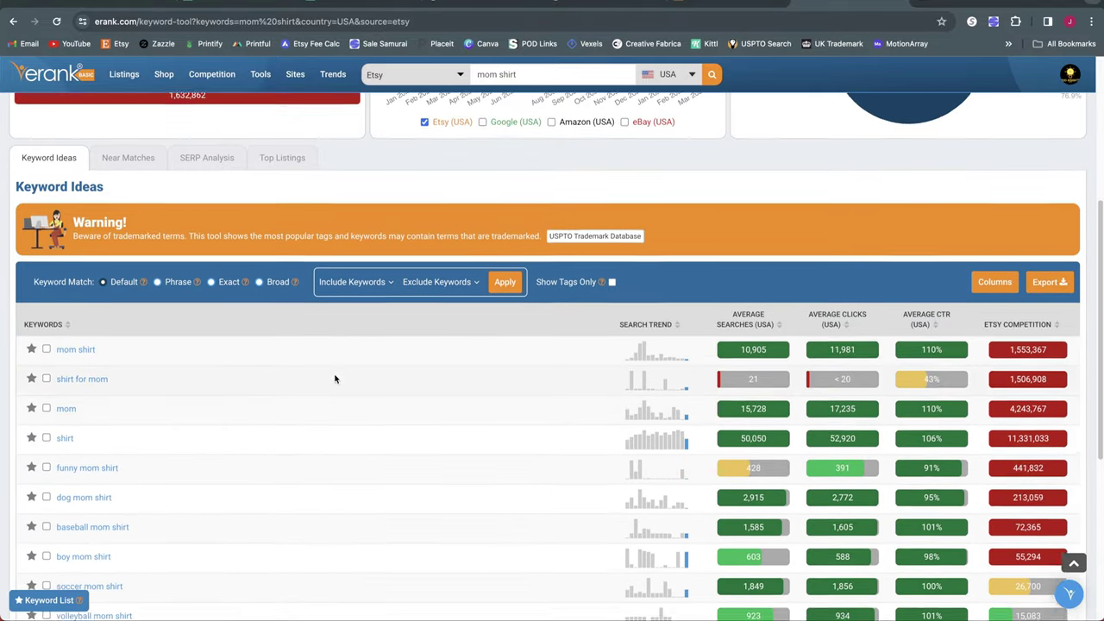
scroll(336, 377, down, 1)
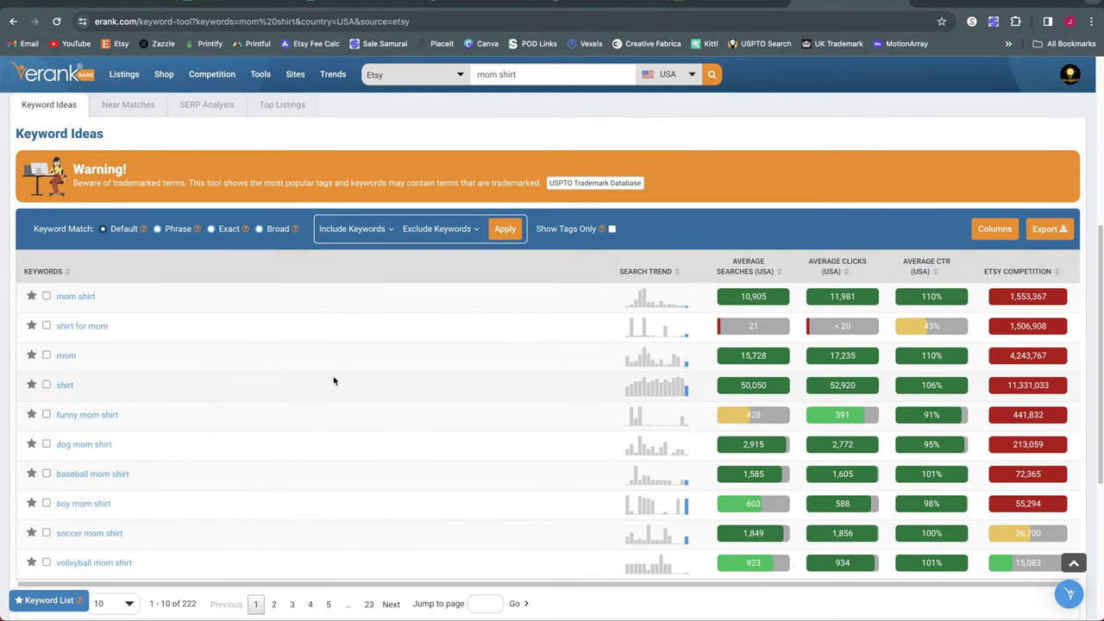
scroll(333, 380, down, 1)
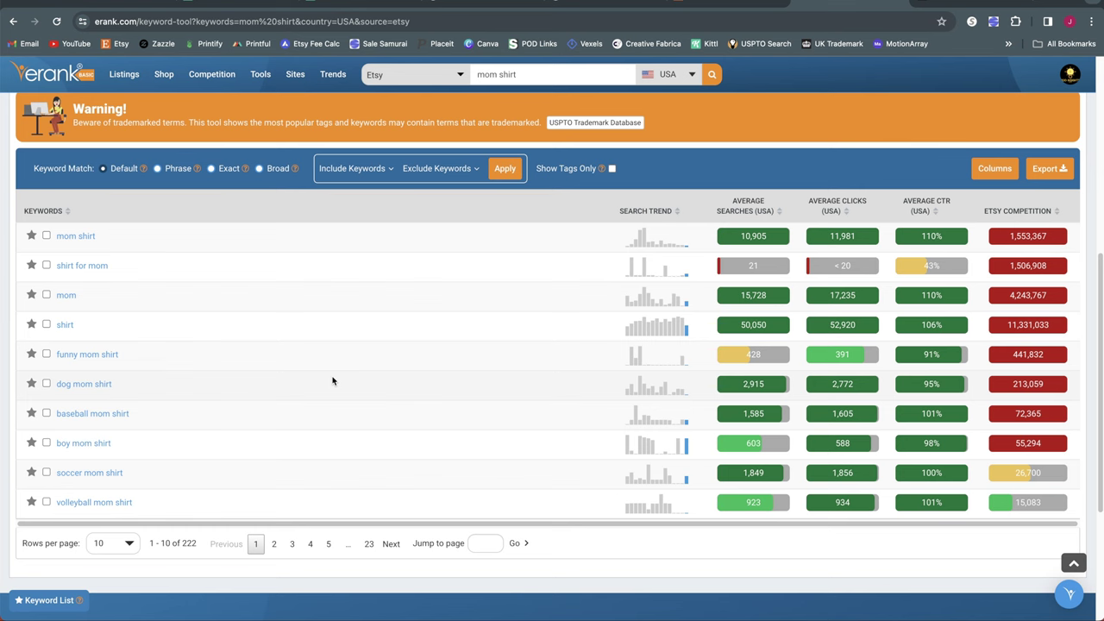
scroll(600, 452, down, 1)
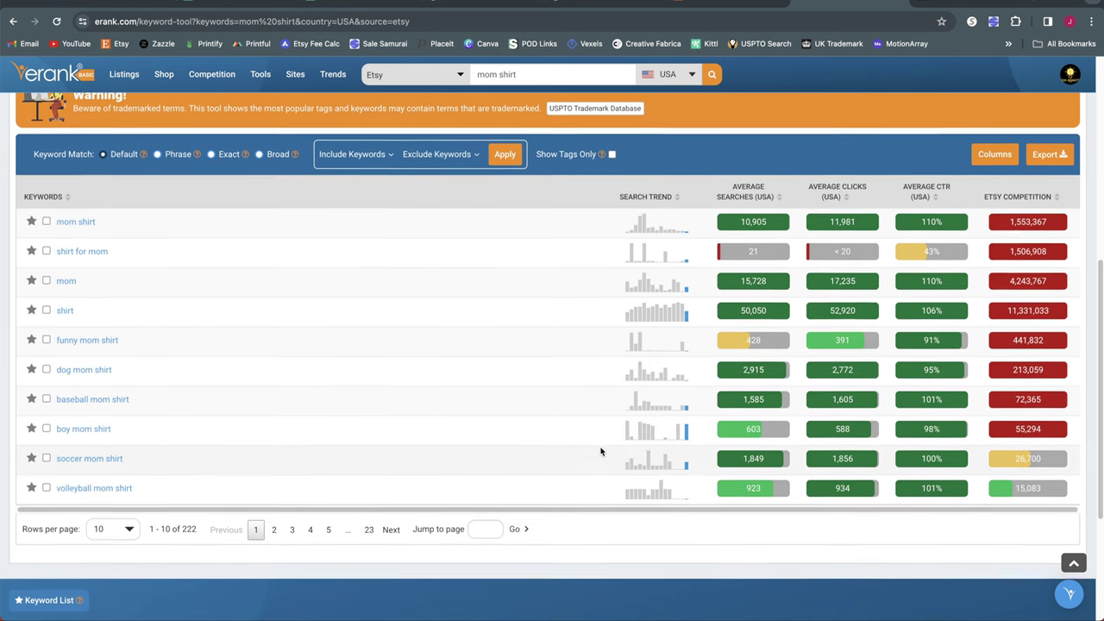
scroll(596, 446, down, 1)
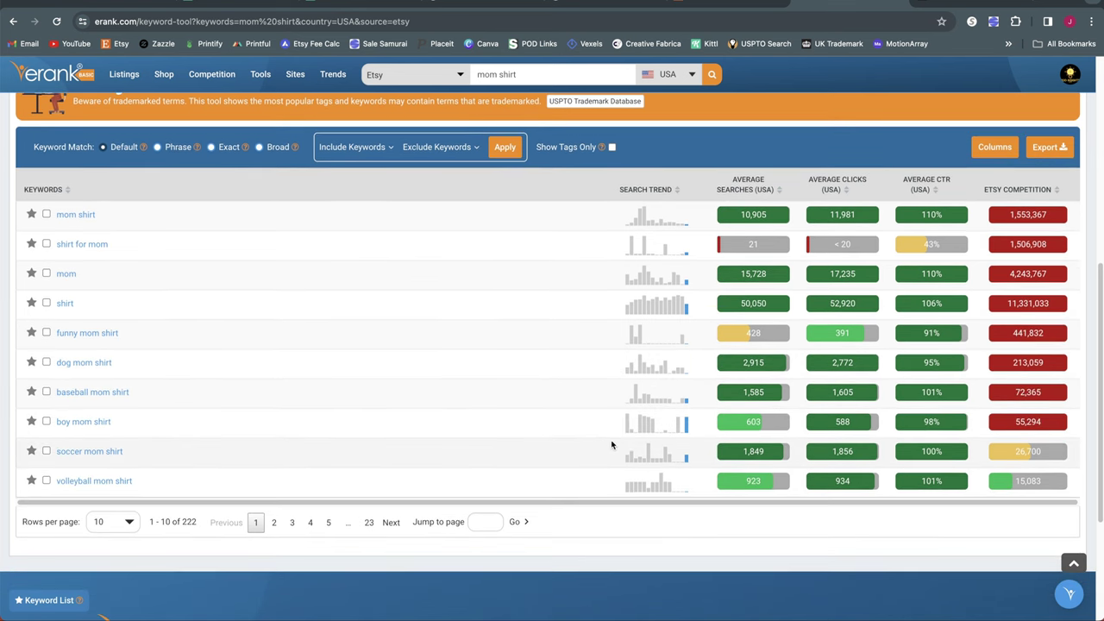
scroll(615, 445, down, 1)
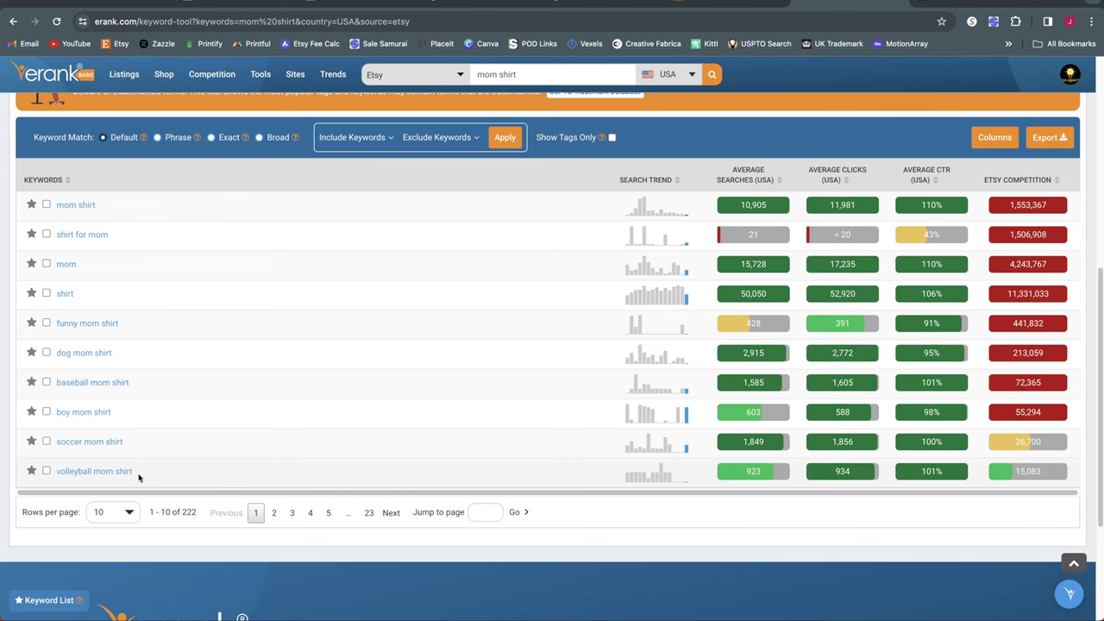
Step: Browse pages 2 to 5 of the "mom shirt" keyword ideas for niche mom shirts, comparing average searches and Etsy competition
click(274, 512)
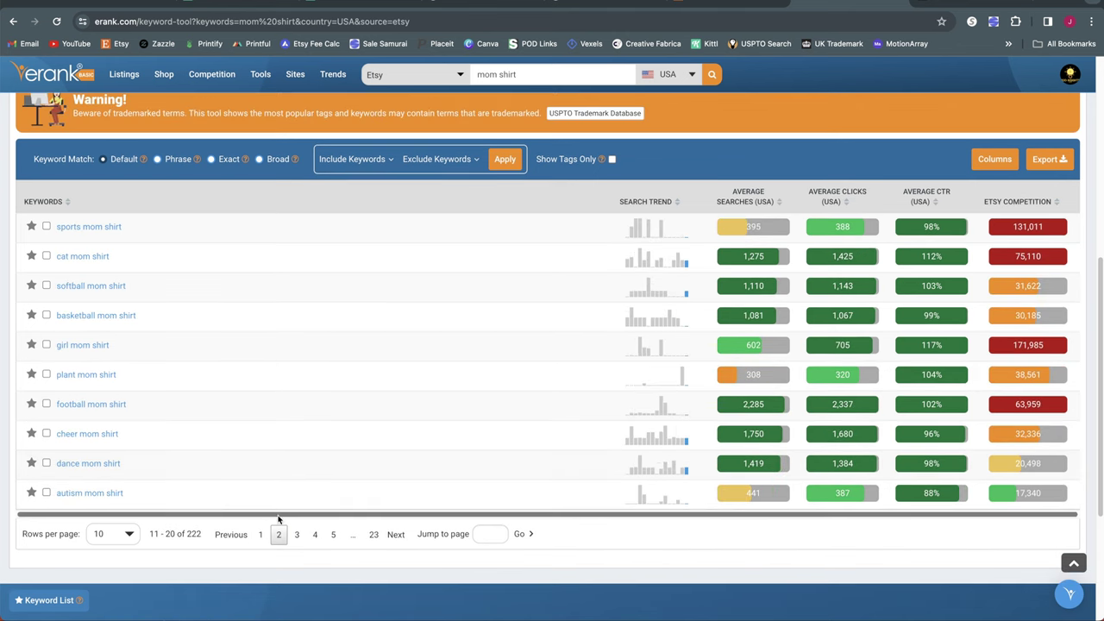
scroll(539, 238, down, 1)
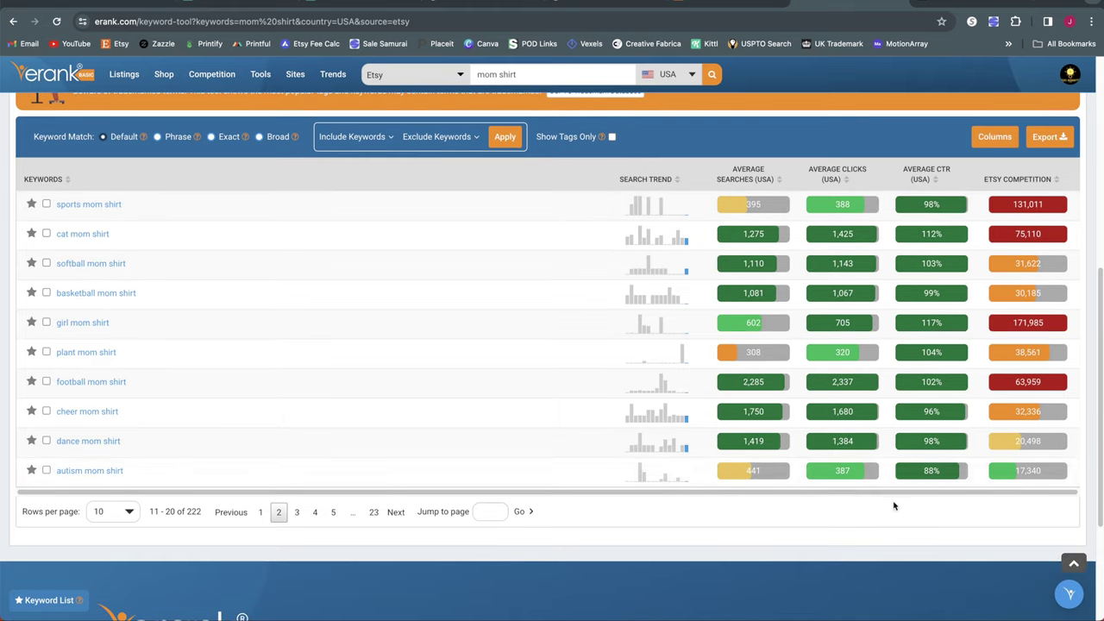
click(296, 514)
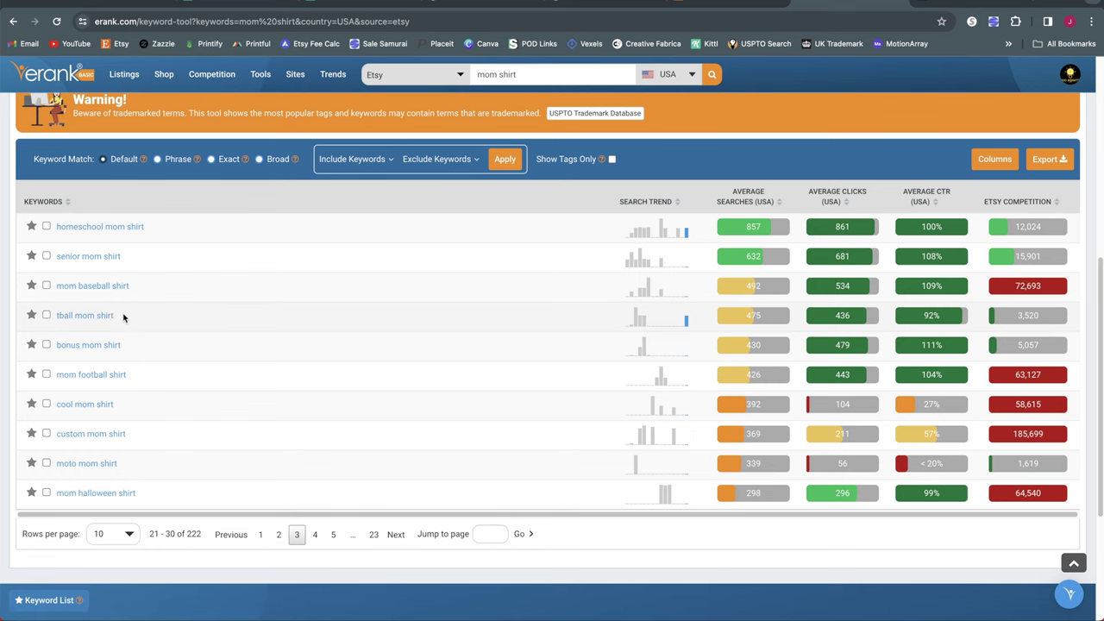
scroll(128, 331, down, 1)
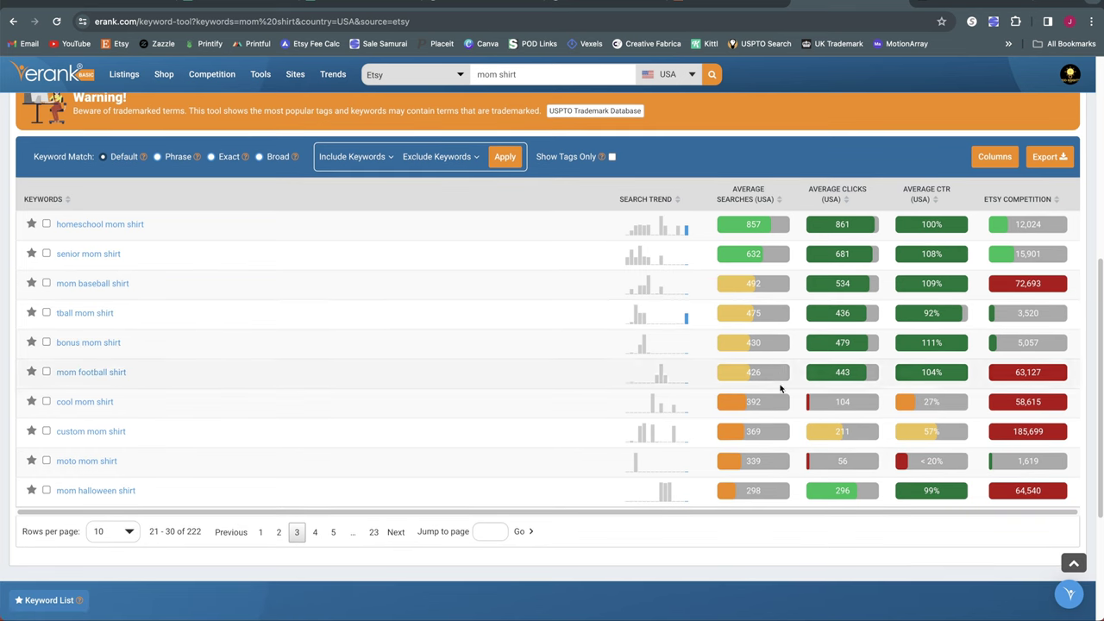
mouse_move(779, 200)
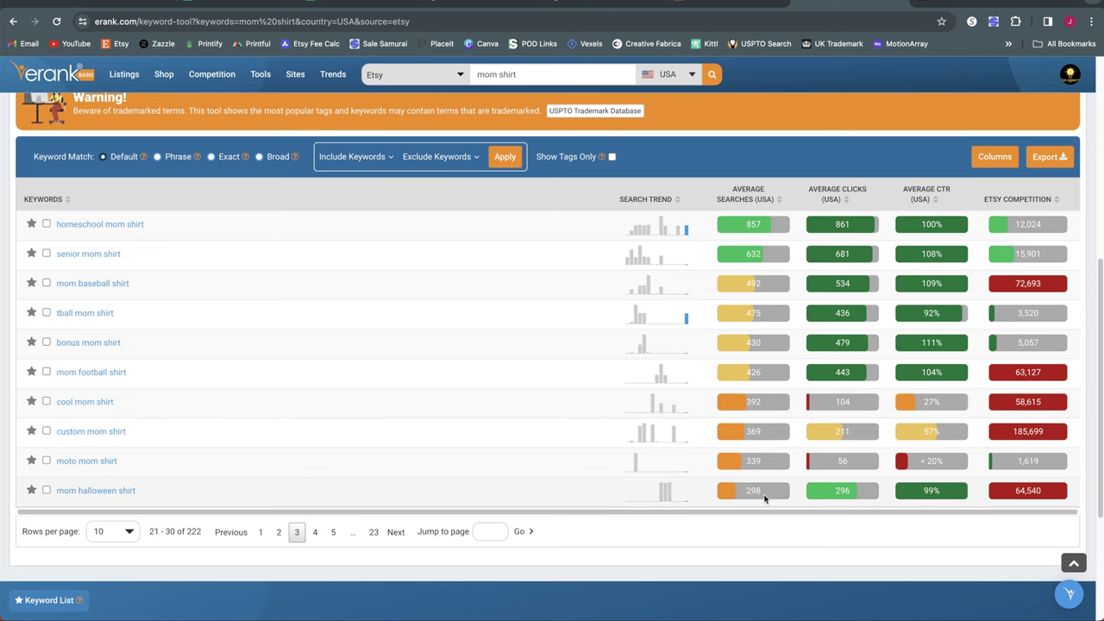
click(315, 531)
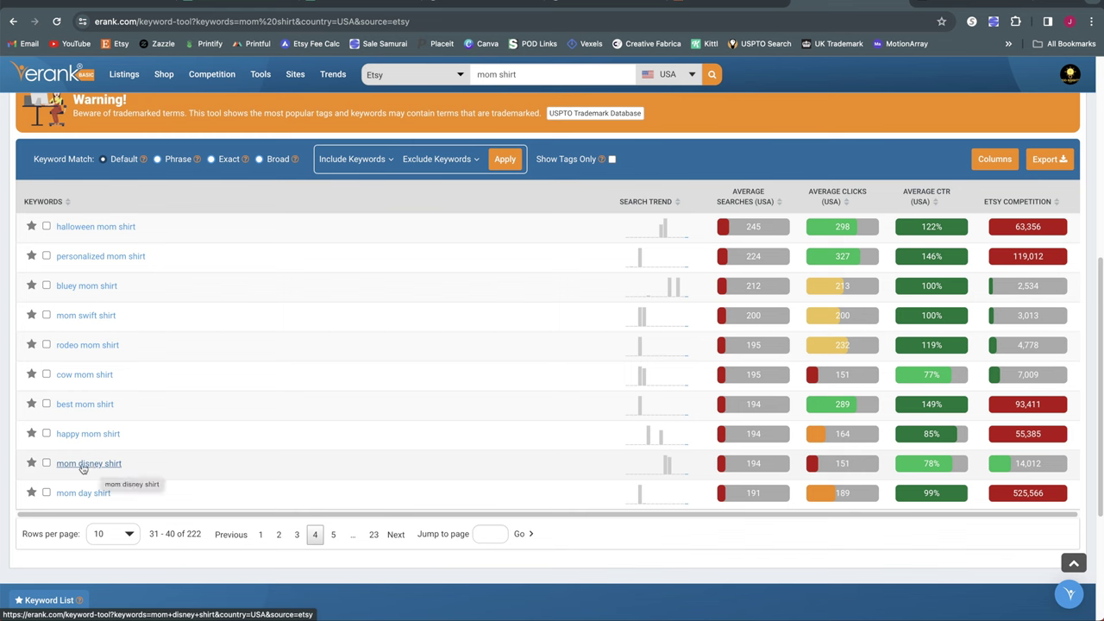
click(333, 534)
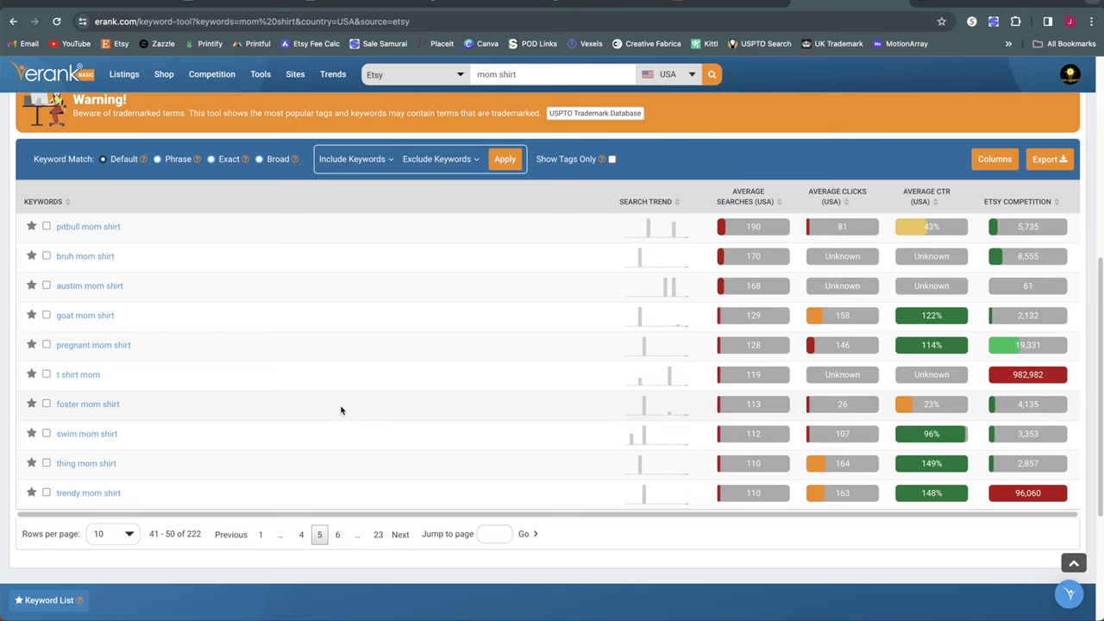
scroll(423, 399, up, 1)
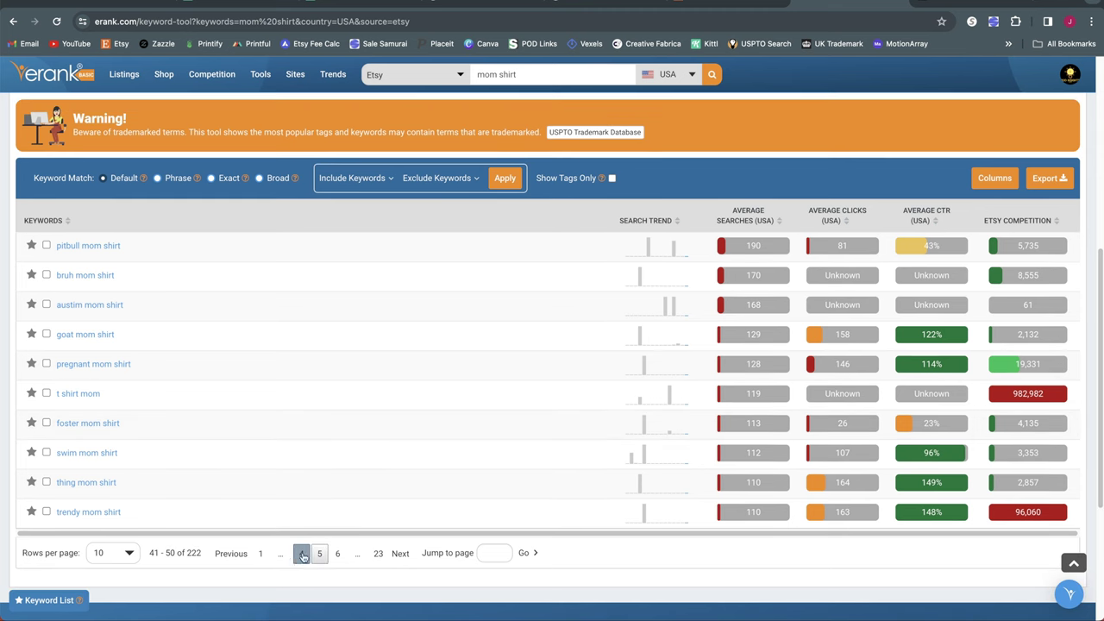